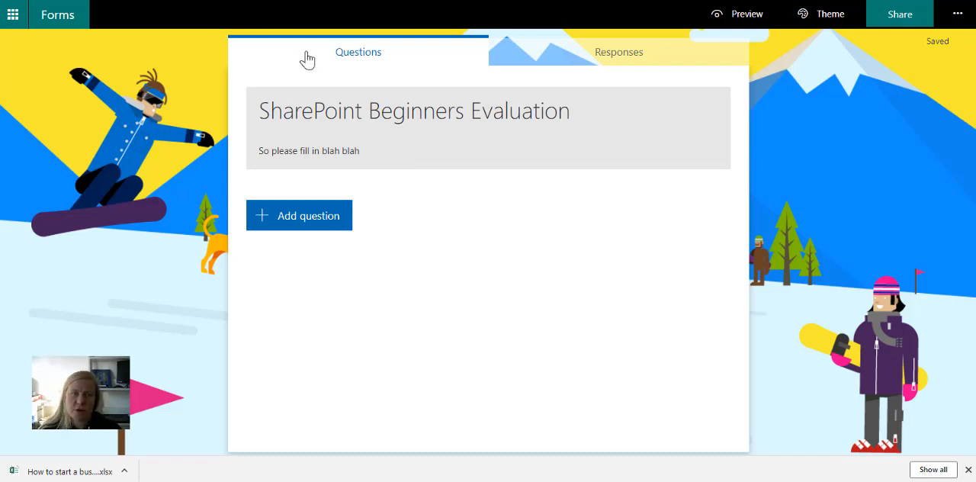
# - Go to the My forms overview in Forms and create a new quiz
pyautogui.click(114, 1)
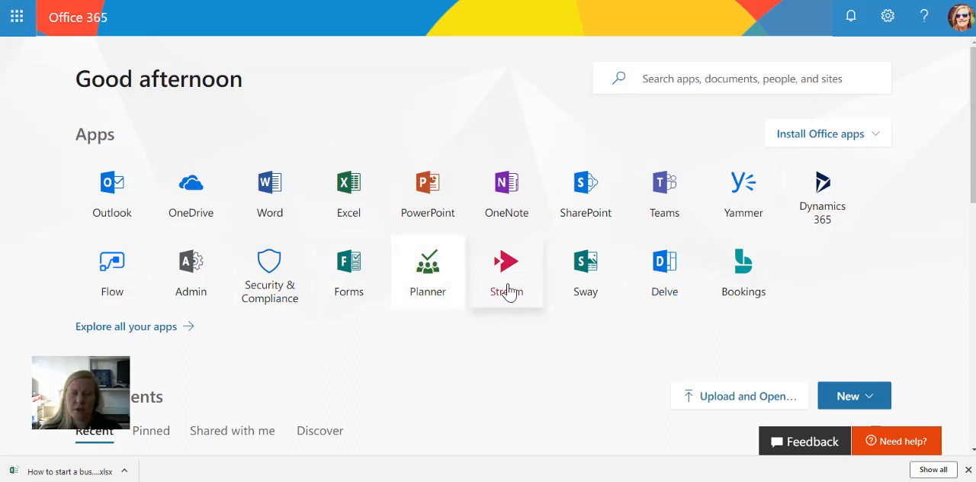
pyautogui.click(134, 334)
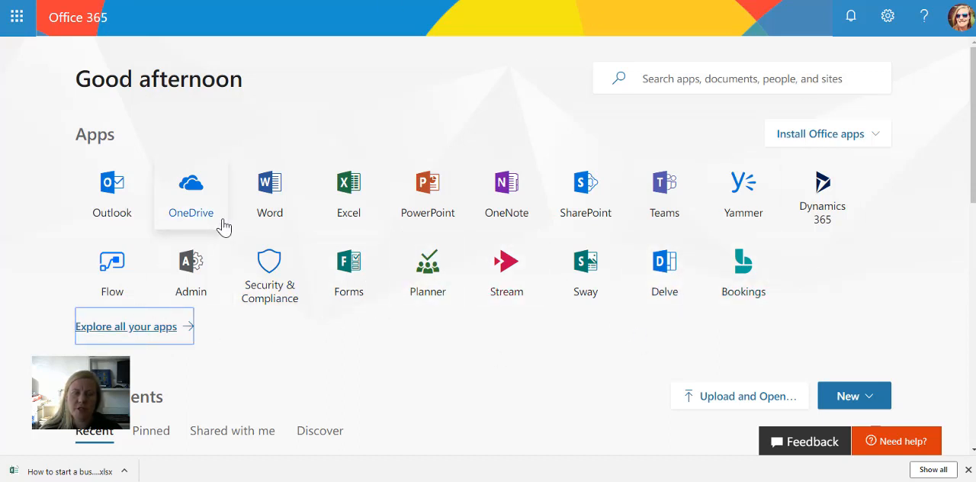
pyautogui.click(69, 1)
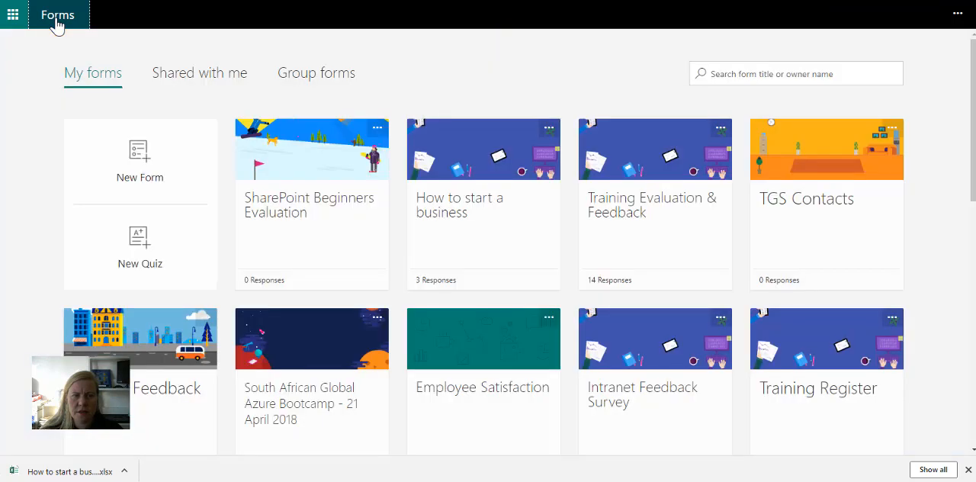
pyautogui.click(140, 267)
# - Title the new quiz "Training Evaluation"
pyautogui.click(300, 115)
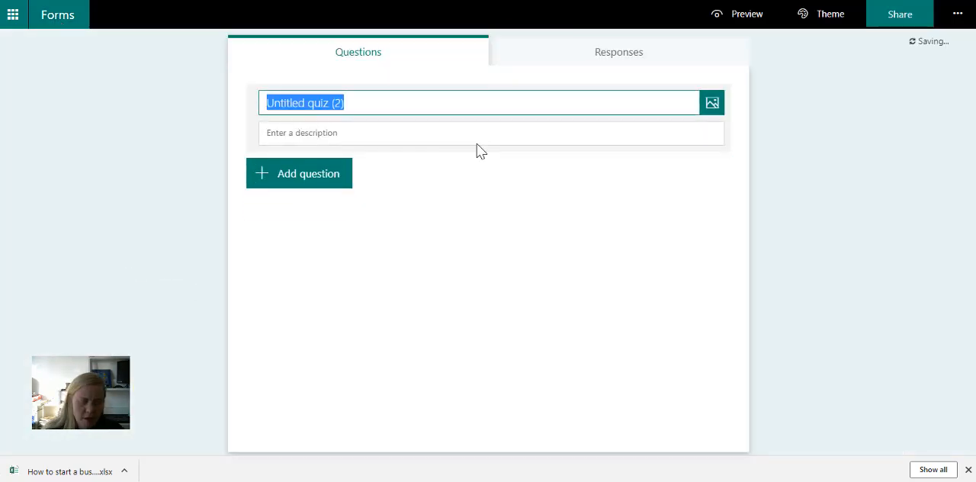
pyautogui.write('Sh')
pyautogui.press('BackSpace')
pyautogui.press('BackSpace')
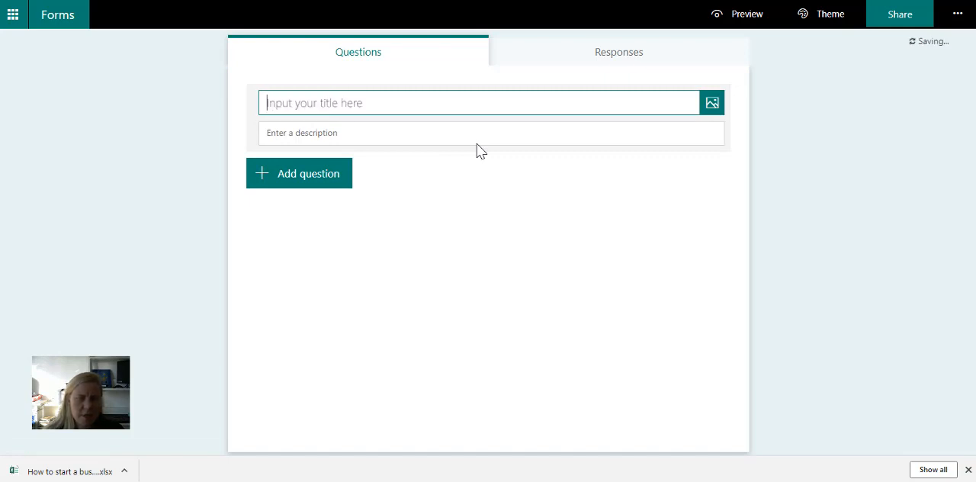
pyautogui.write('Training Evaluation')
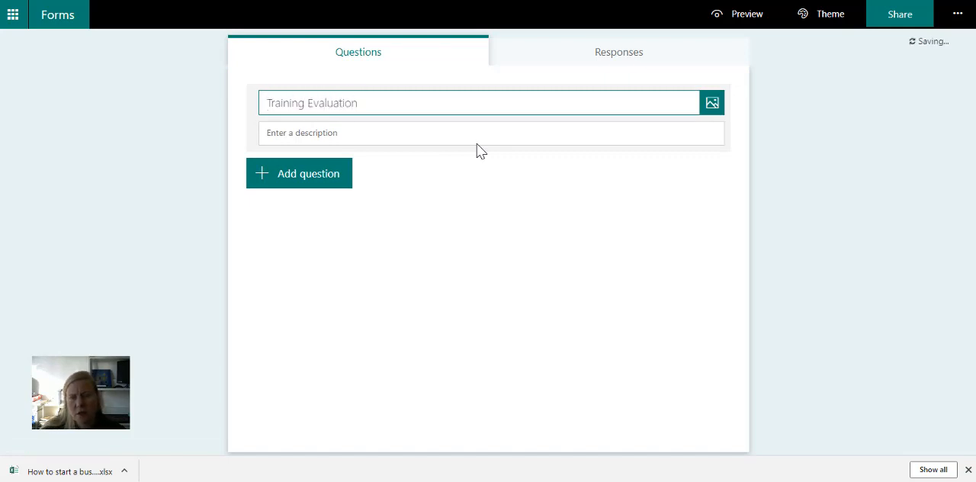
# - Give the quiz the description "Please fill in the following" and apply the snowboarder theme
pyautogui.click(477, 144)
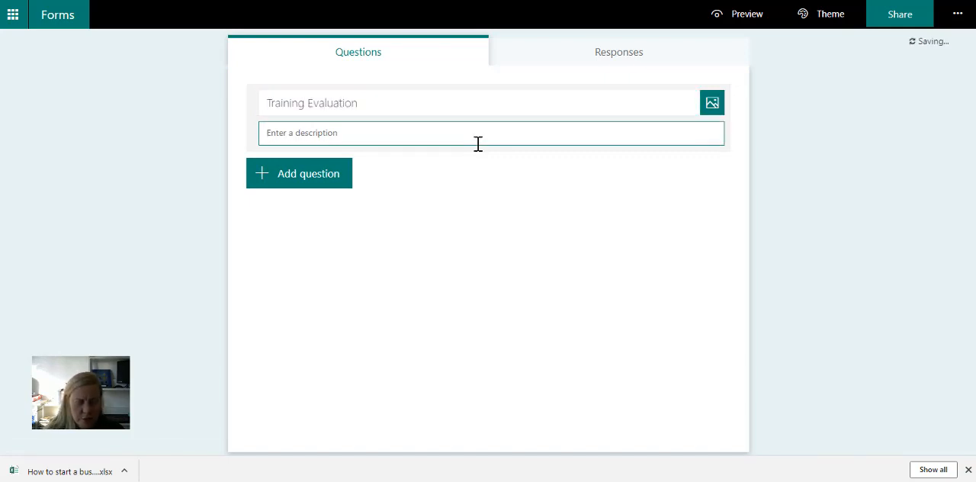
pyautogui.write('Ple')
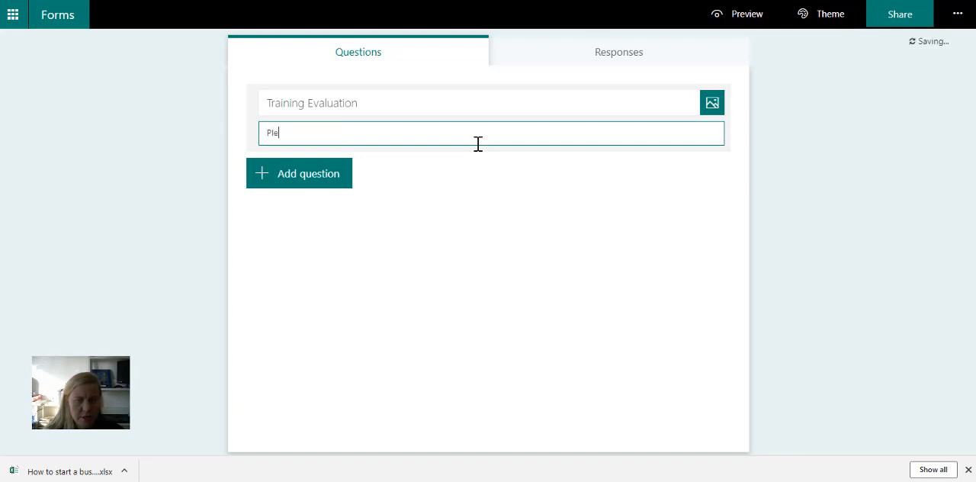
pyautogui.write('ase fill in th')
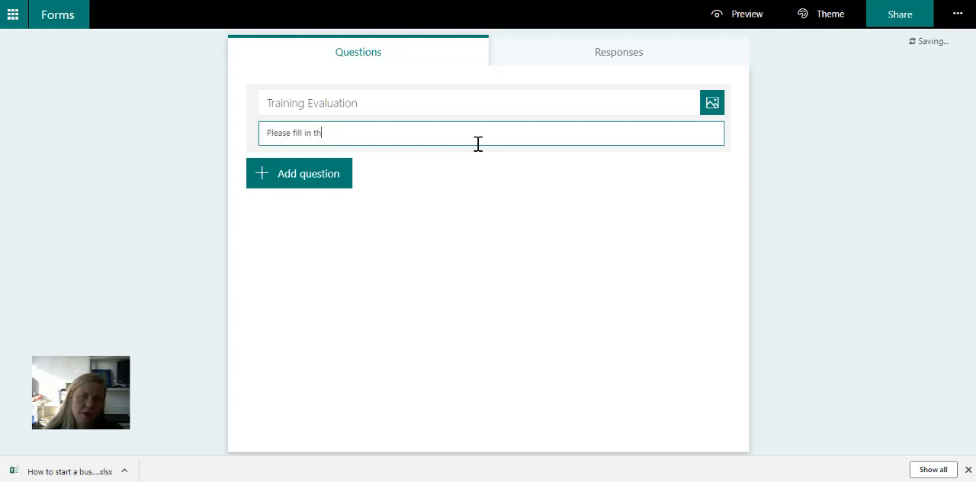
pyautogui.write('e following')
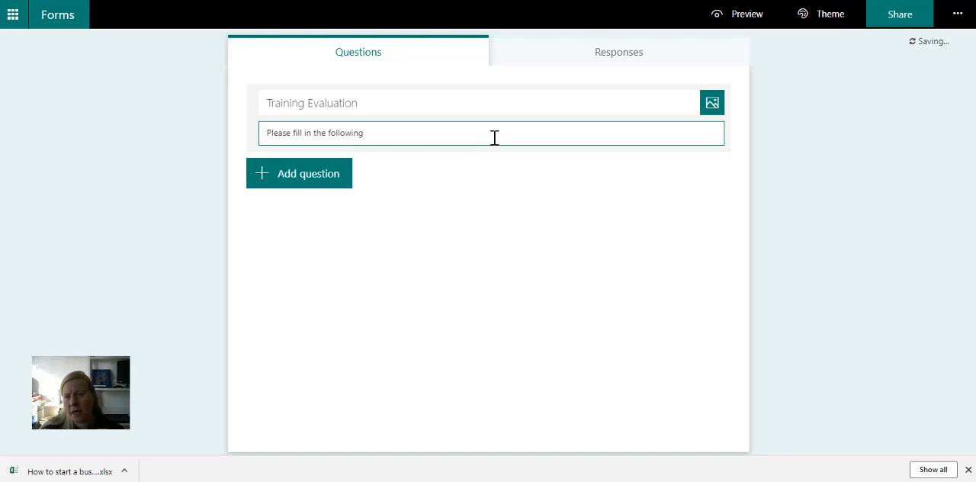
pyautogui.click(839, 18)
pyautogui.click(942, 180)
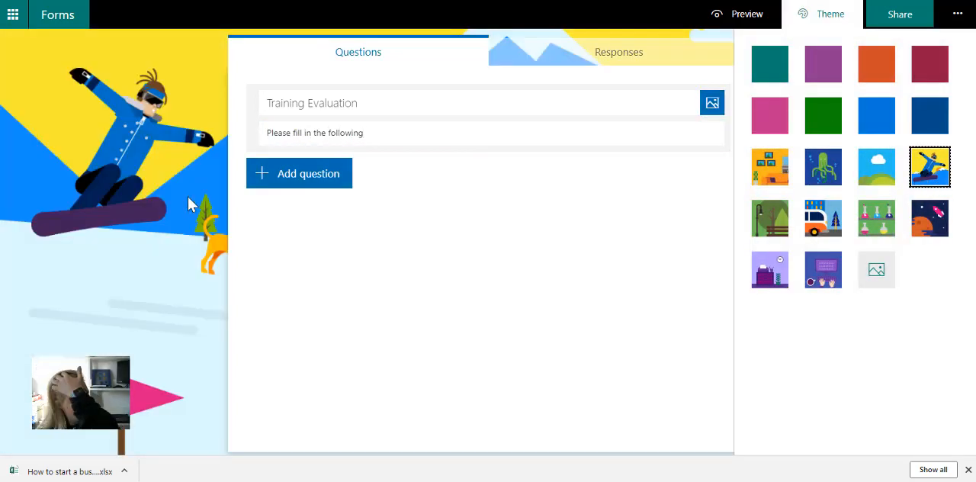
# - Add a choice question reading "What type of App would you use in SharePoint to communicate to the company"
pyautogui.click(297, 170)
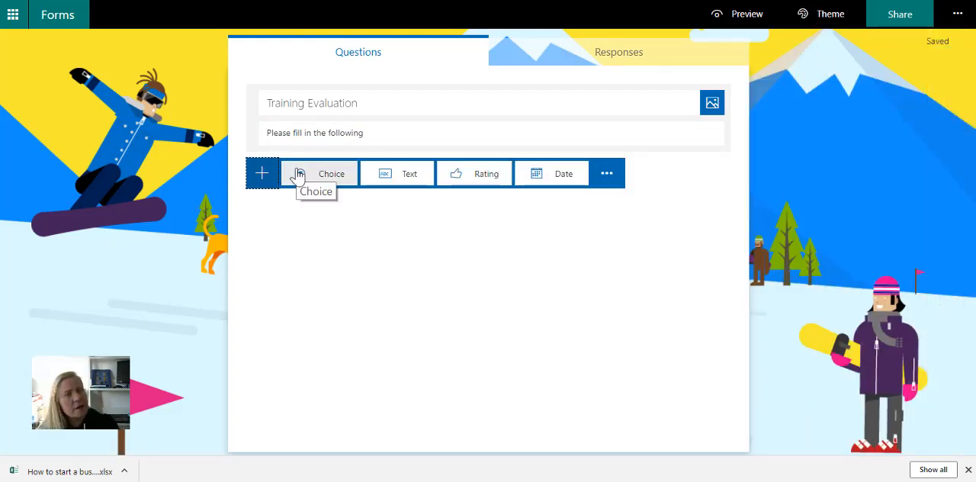
pyautogui.click(298, 175)
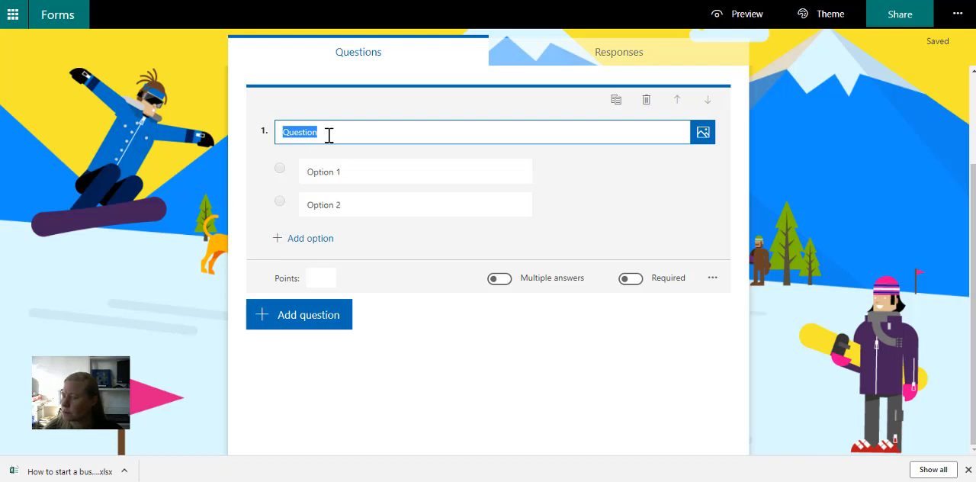
pyautogui.write('What type o')
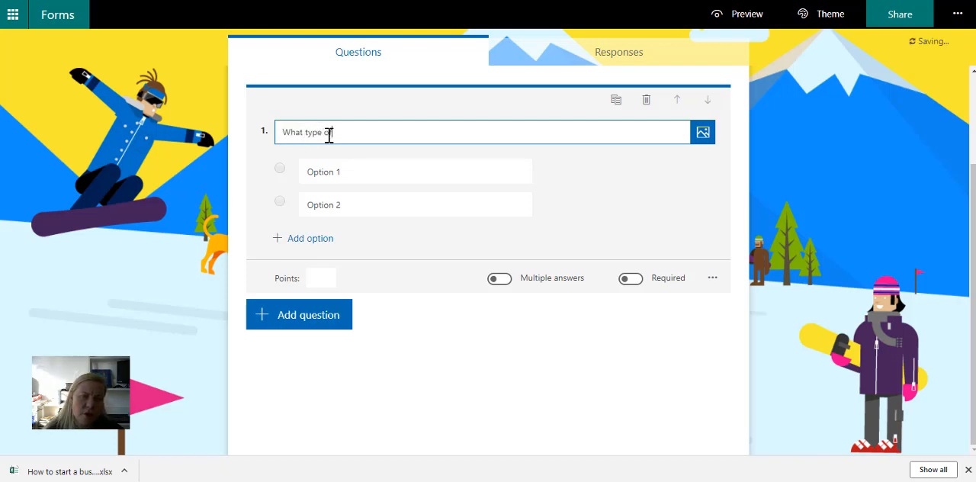
pyautogui.write('f App would yo')
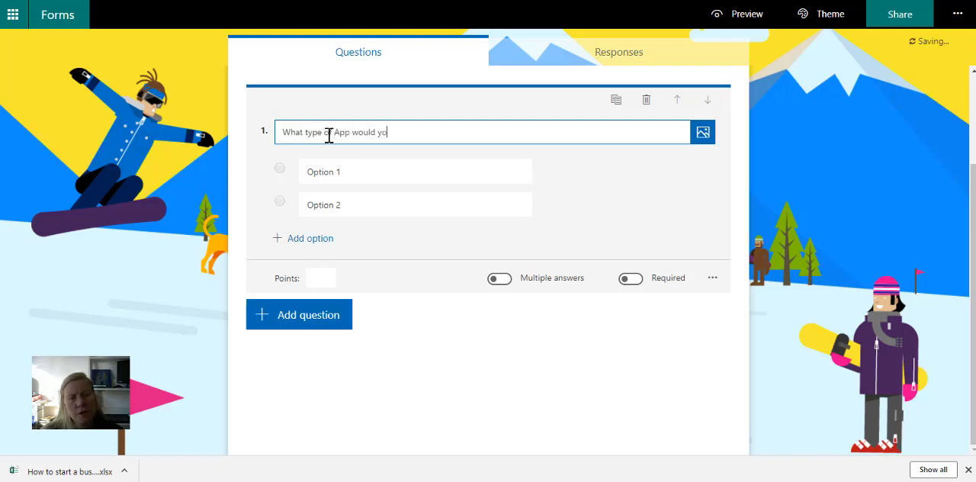
pyautogui.write('u use in SharePoint')
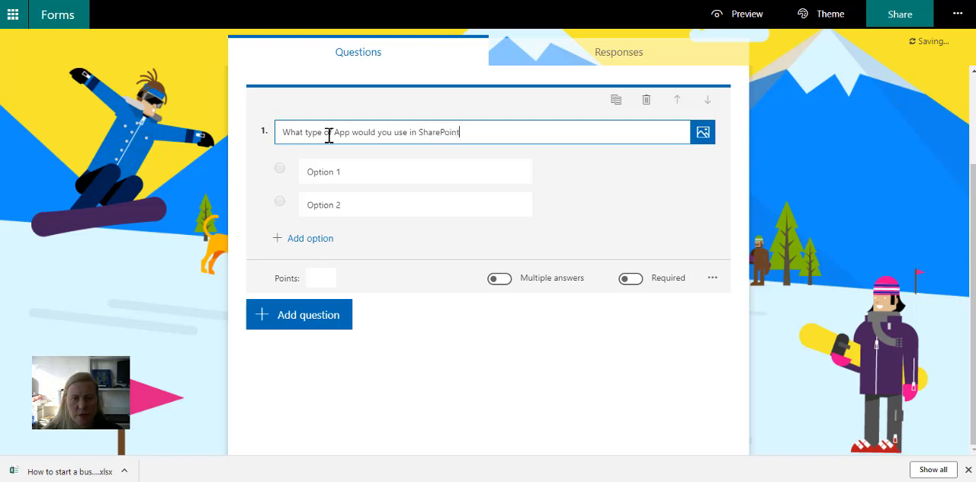
pyautogui.write(' to communic')
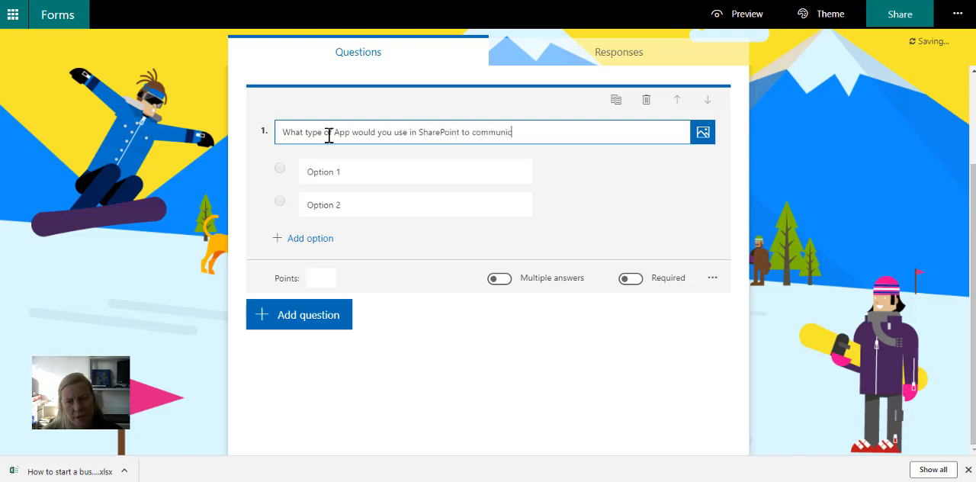
pyautogui.write('ate to the company')
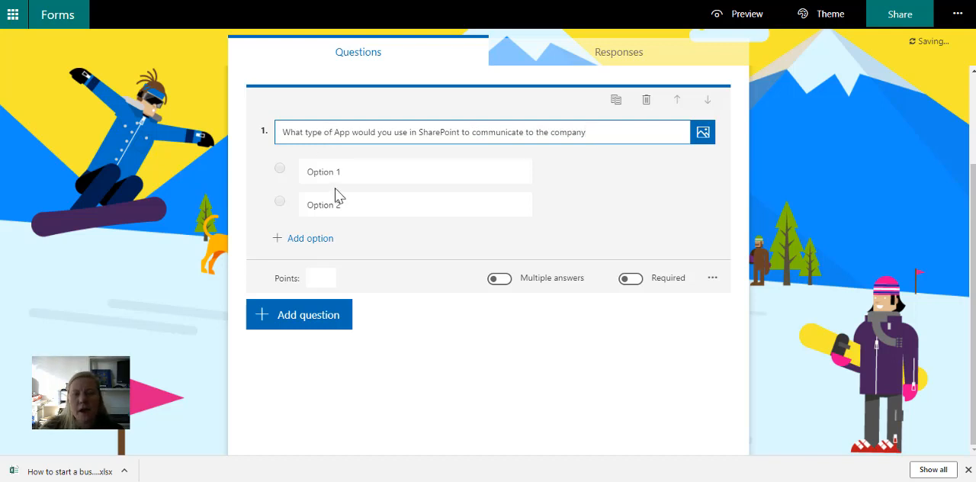
# - Fill in the first two answer options of question 1 as "Calendar" and "Document Library"
pyautogui.click(334, 172)
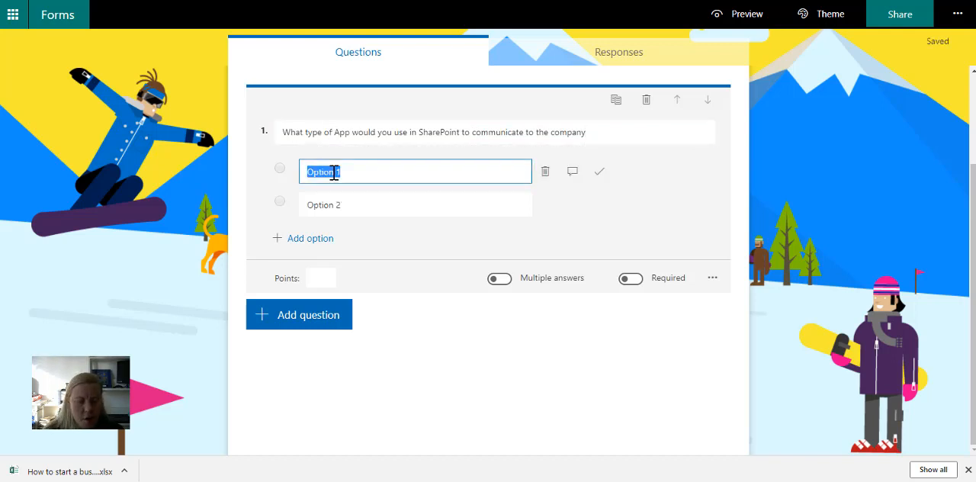
pyautogui.write('Calendar')
pyautogui.click(338, 204)
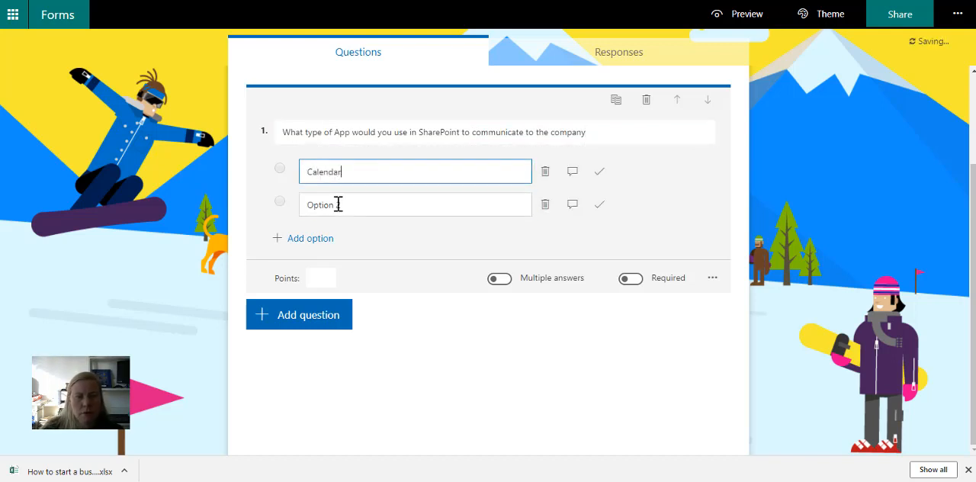
pyautogui.write('Document')
pyautogui.press('BackSpace')
pyautogui.press('BackSpace')
pyautogui.press('BackSpace')
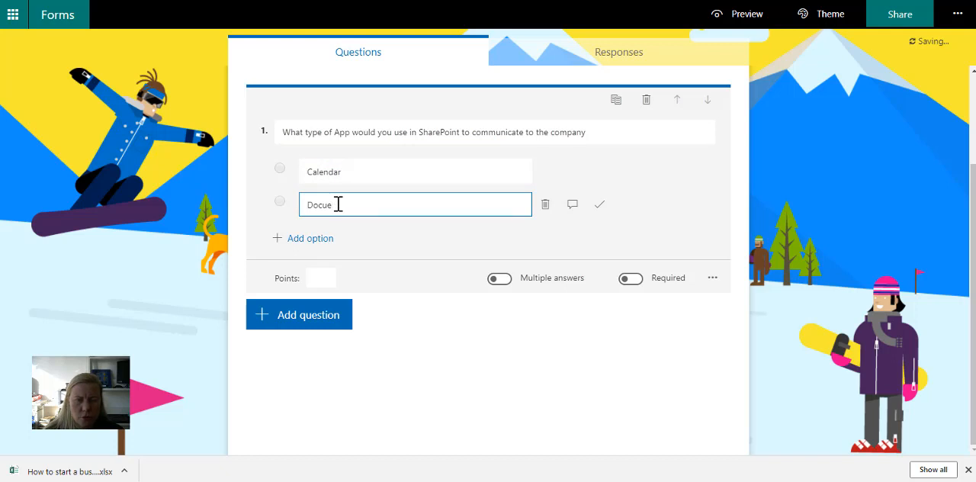
pyautogui.write('ment Library')
# - Add two more answer options to question 1, "Newsfeed" and "Quick Links"
pyautogui.click(312, 239)
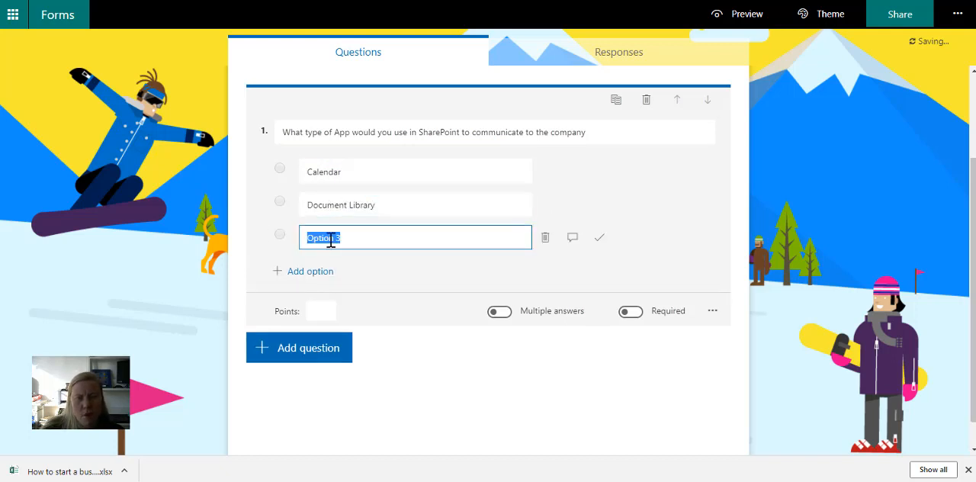
pyautogui.write('News')
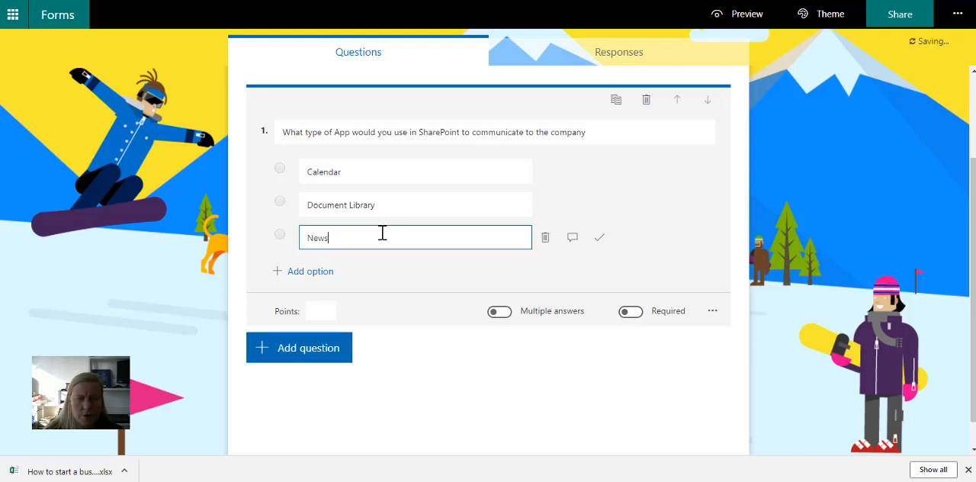
pyautogui.write('feed')
pyautogui.click(327, 272)
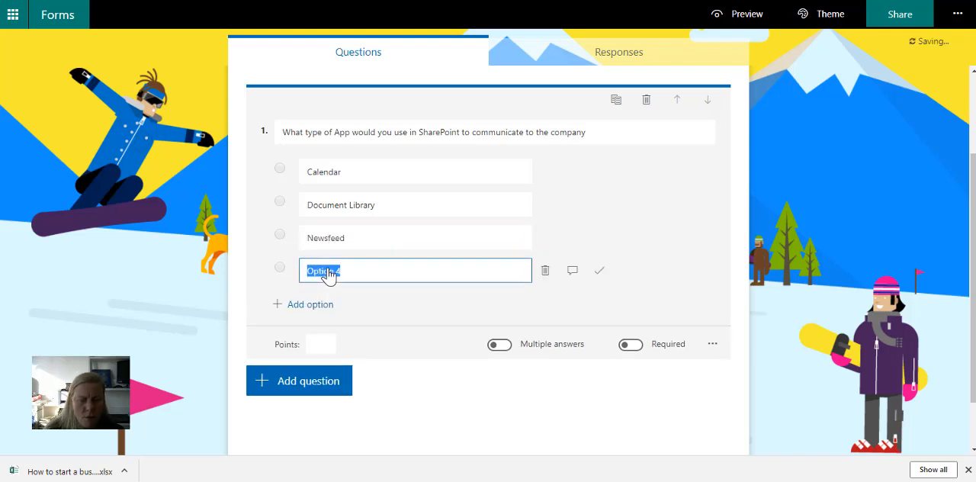
pyautogui.write('Quick Lin')
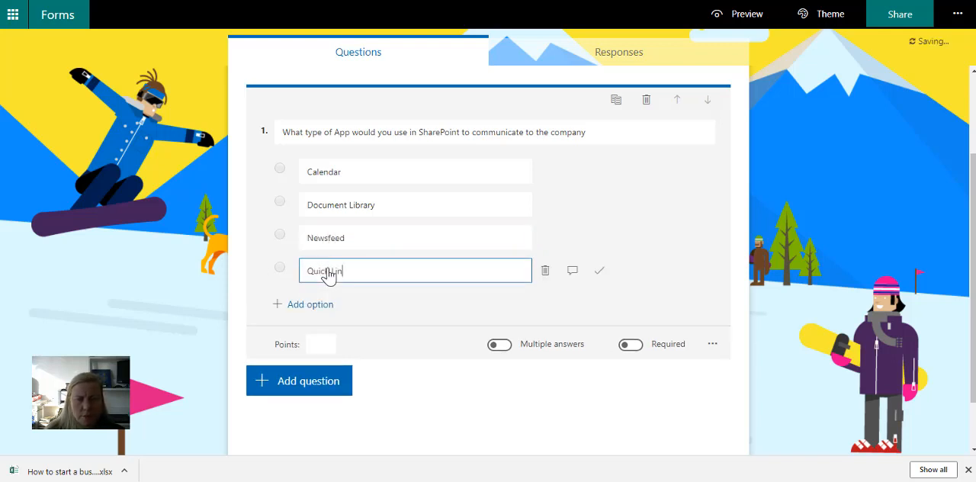
pyautogui.write('ks')
# - Mark "Newsfeed" as the correct answer and set question 1 to 5 points
pyautogui.doubleClick(364, 239)
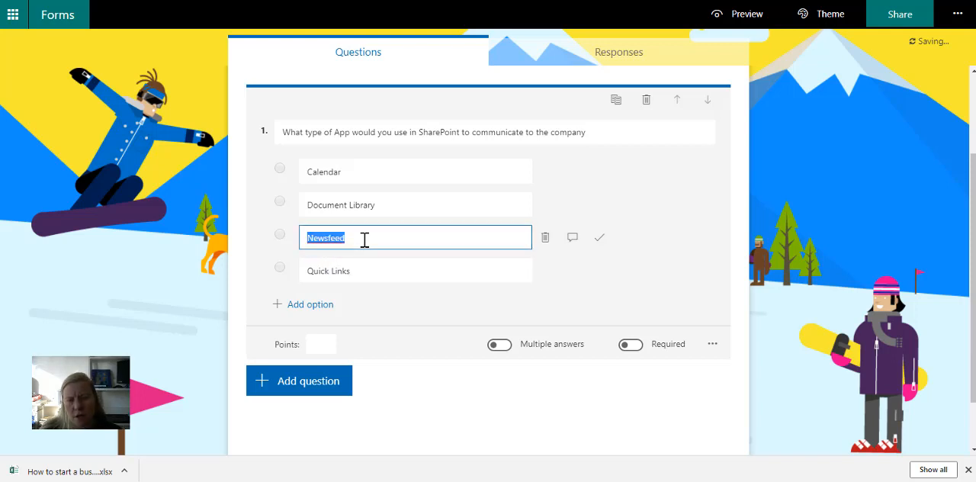
pyautogui.click(600, 241)
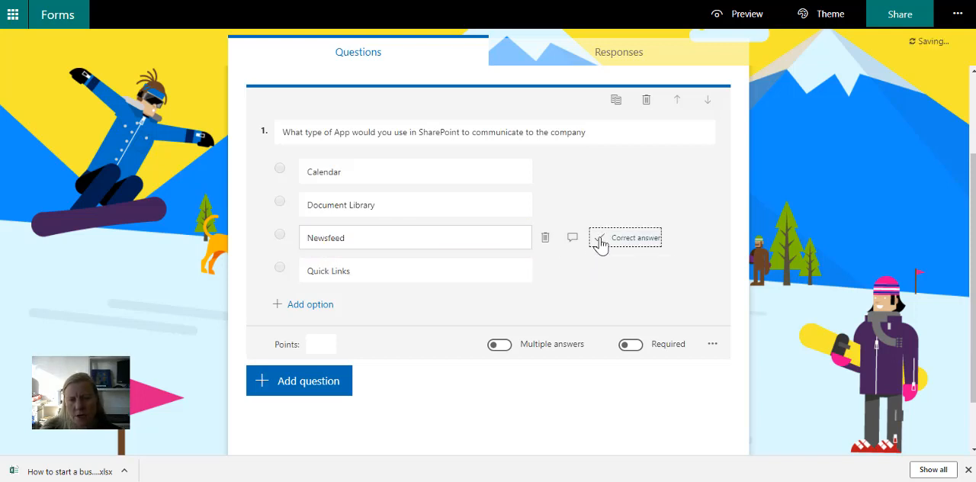
pyautogui.click(312, 347)
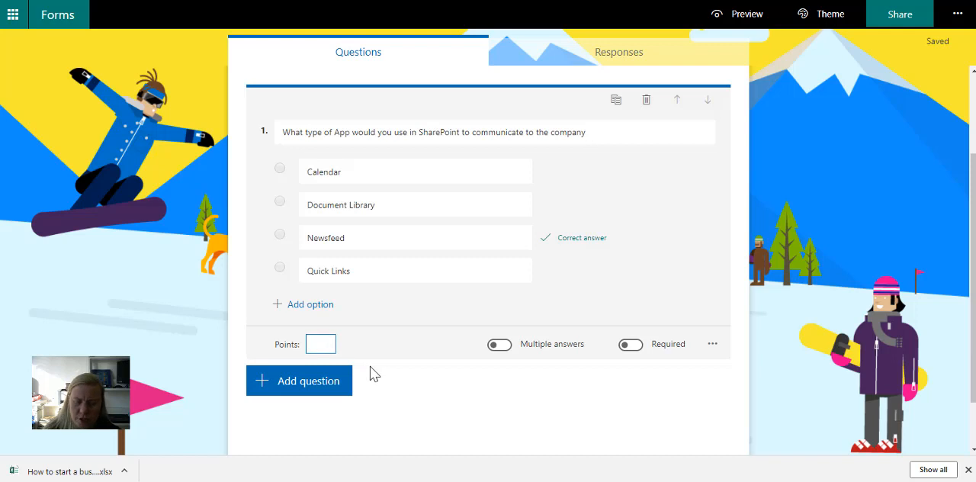
pyautogui.write('5')
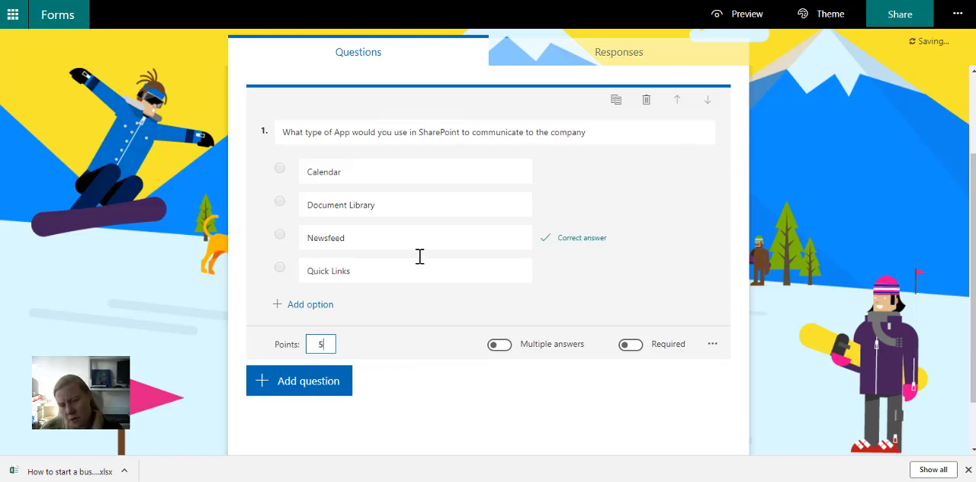
# - Add a text question reading "What colour is the SharePoint Logo"
pyautogui.click(312, 389)
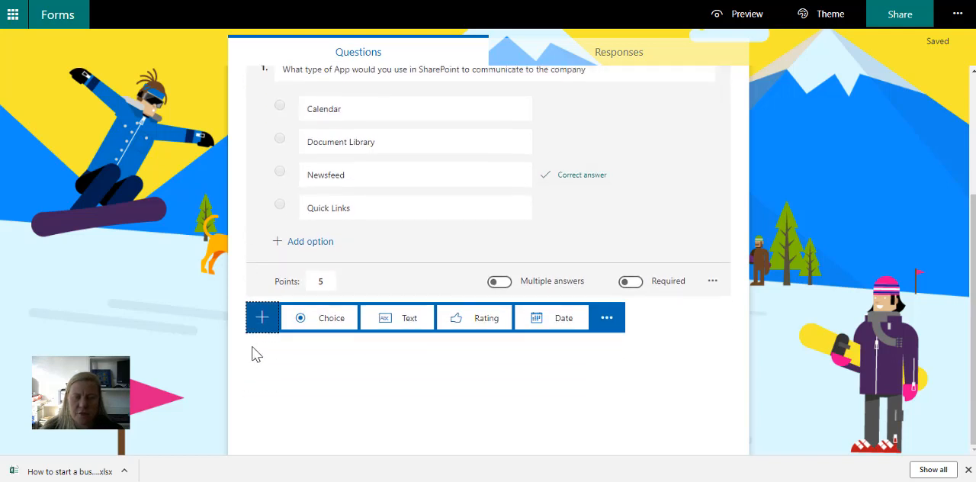
pyautogui.click(392, 323)
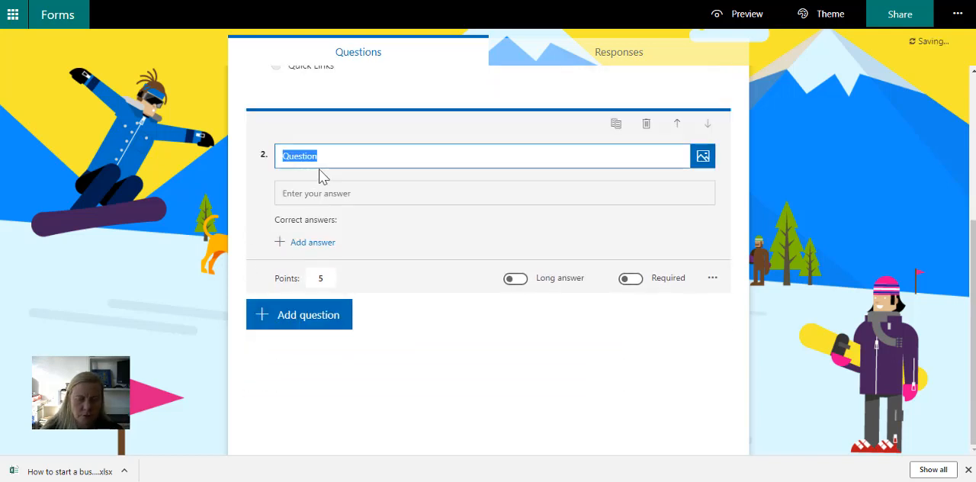
pyautogui.write('What colour is the ')
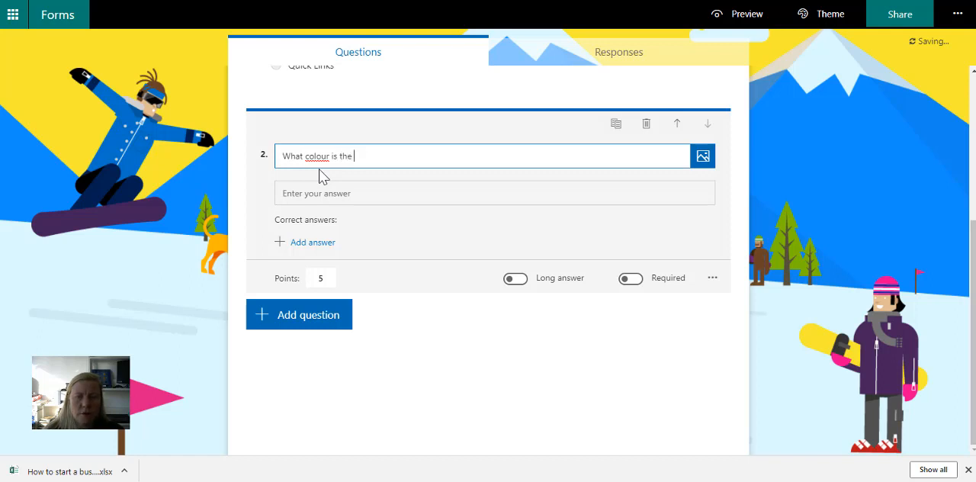
pyautogui.write('SharePoint Logo')
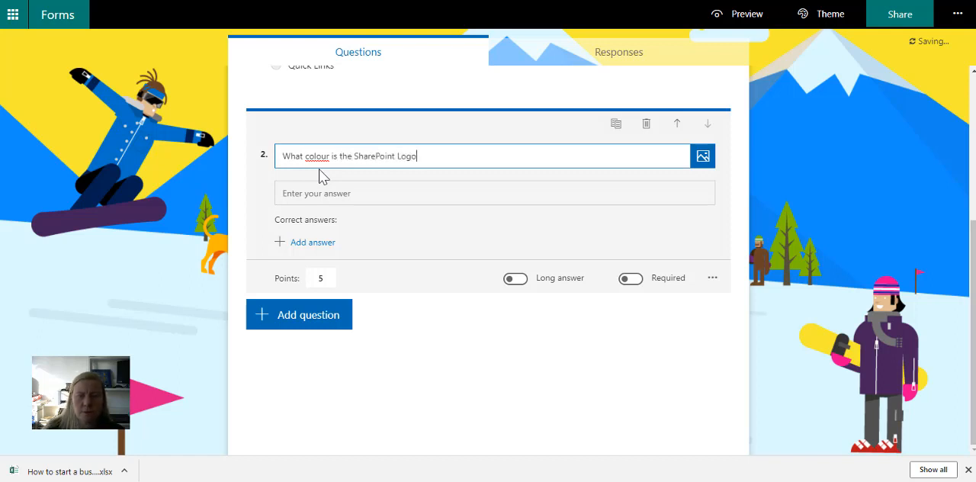
# - Define "Blue" as the correct answer to question 2 about the SharePoint logo
pyautogui.click(336, 192)
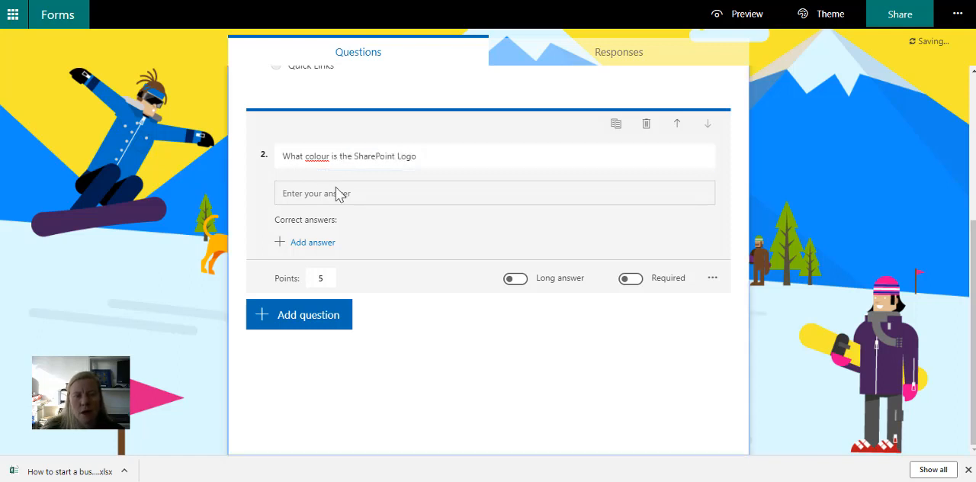
pyautogui.click(303, 244)
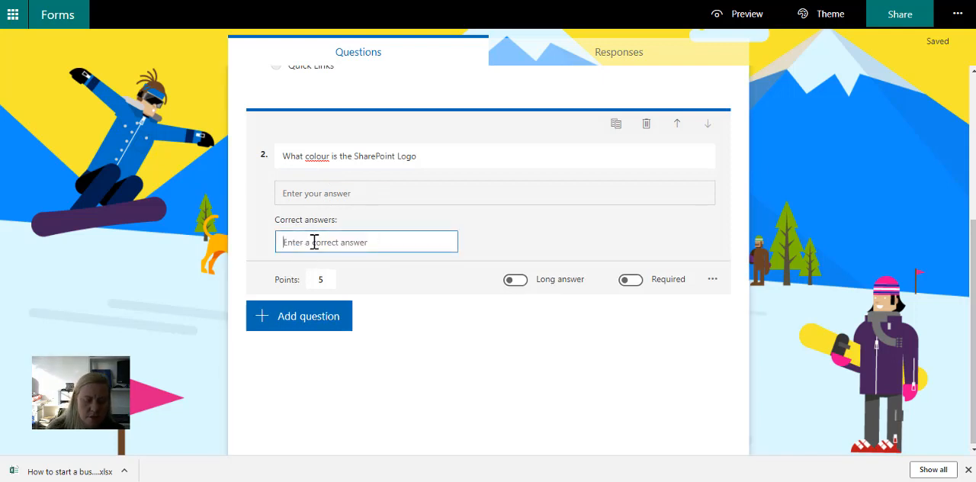
pyautogui.write('Blue')
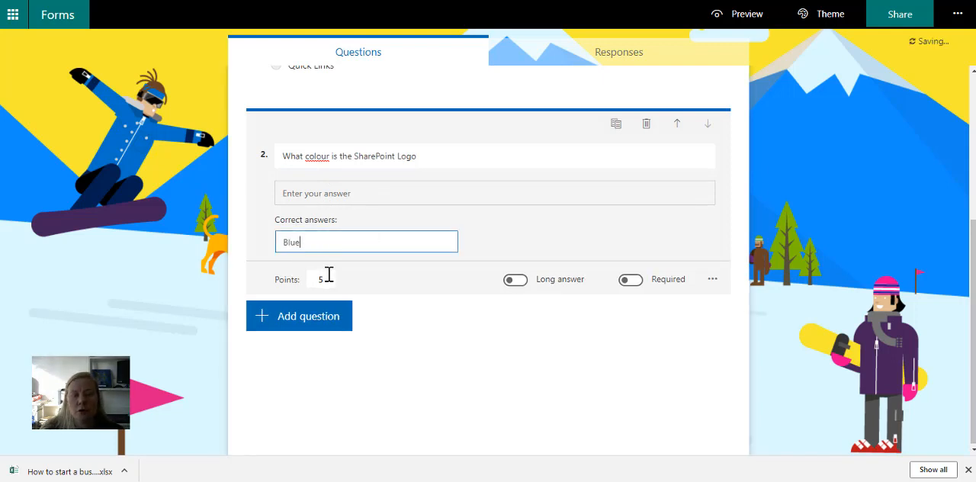
# - Add a ranking question reading "What is the order of creating an app"
pyautogui.click(319, 324)
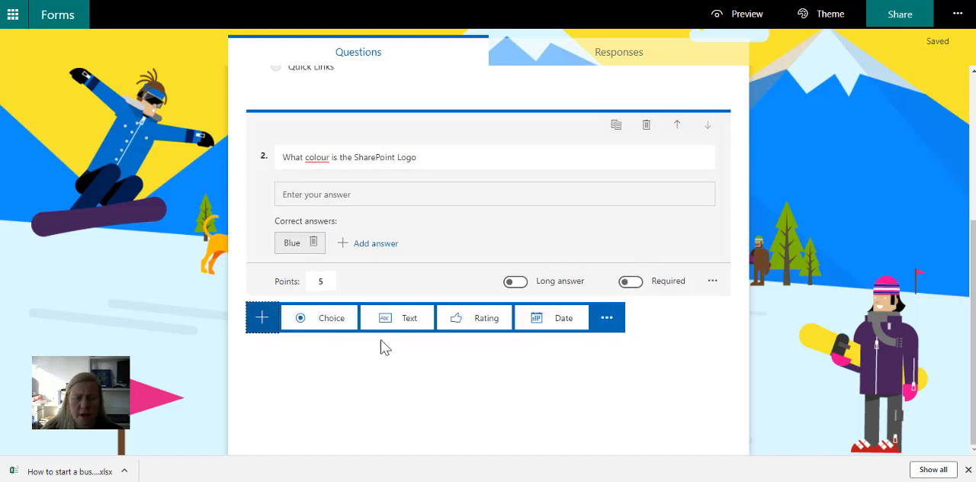
pyautogui.click(609, 326)
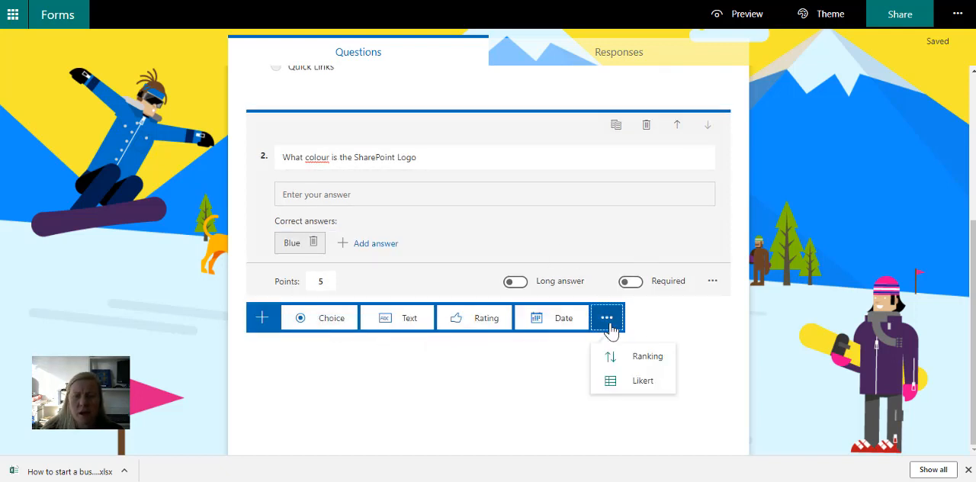
pyautogui.click(640, 358)
pyautogui.write('Wa')
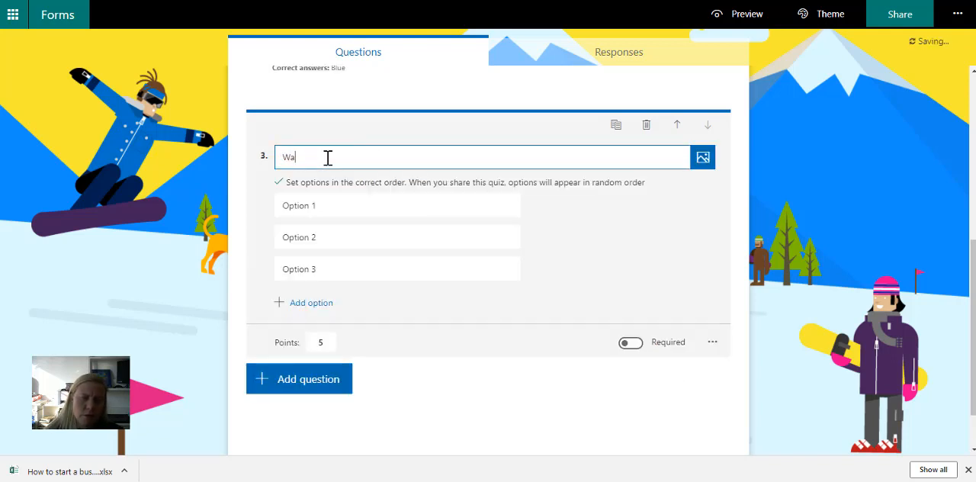
pyautogui.write('ht isat is the')
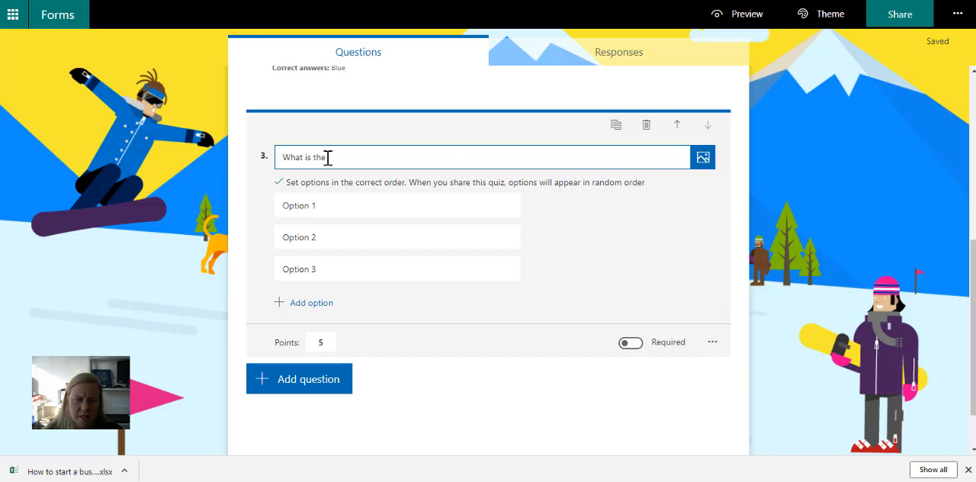
pyautogui.write('pre')
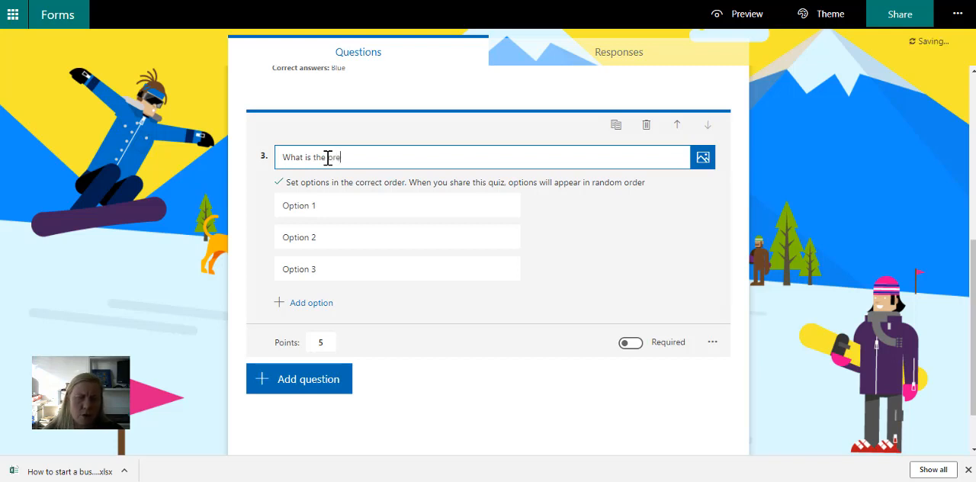
pyautogui.write('r of creating an')
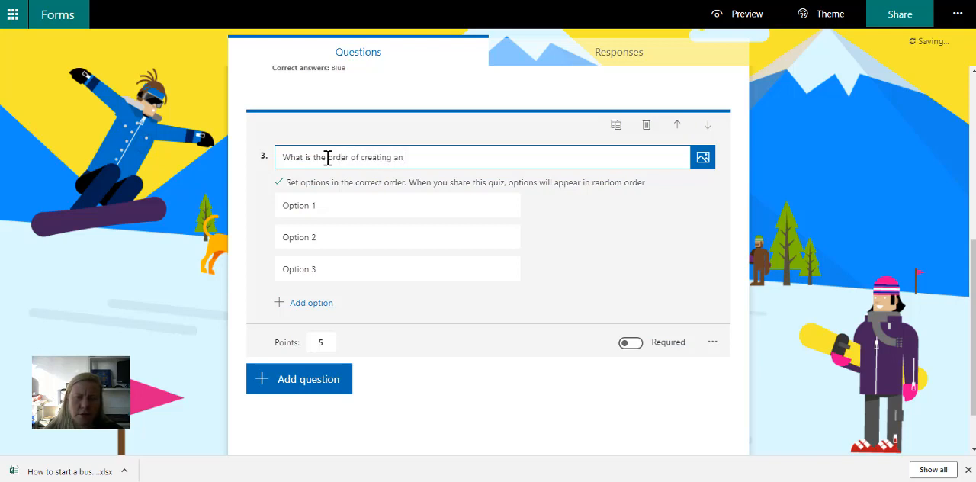
pyautogui.write(' app')
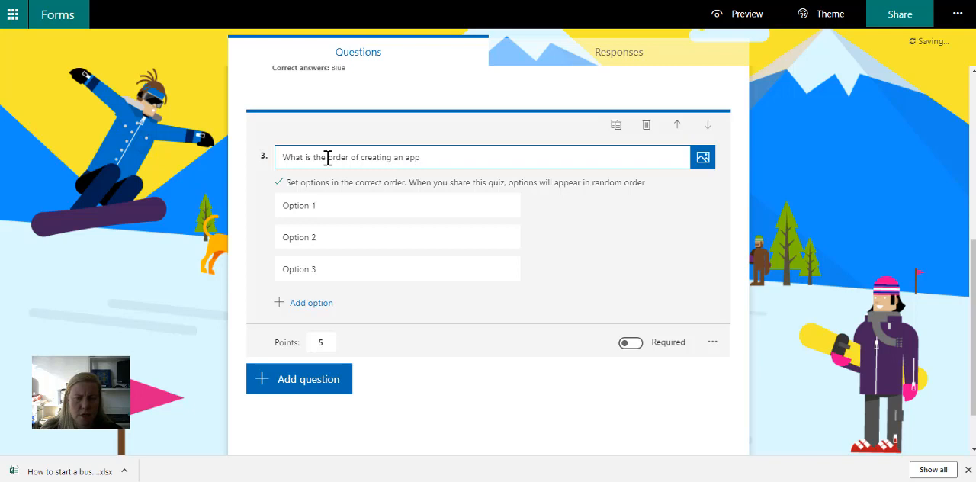
# - Fill in the ranking options of question 3 in the order "Create App", "Set Permissions" and "Add Columns"
pyautogui.click(328, 206)
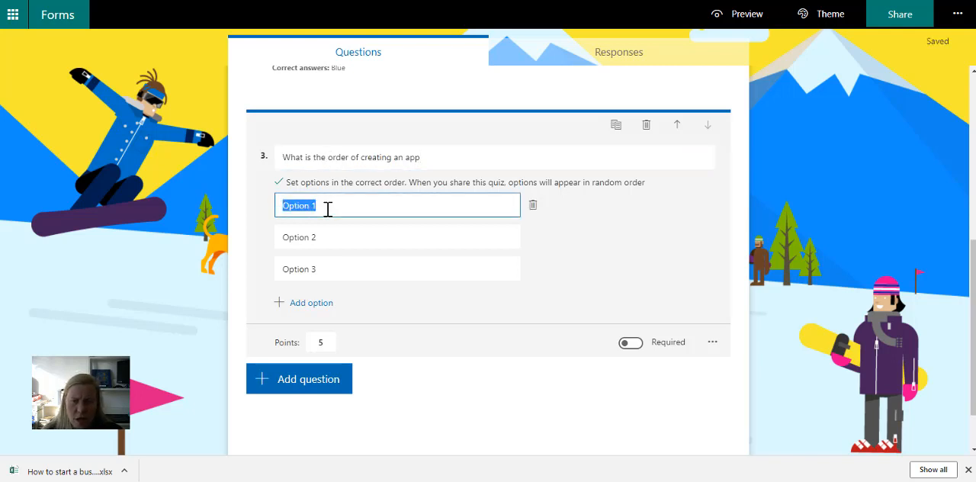
pyautogui.write('Crea')
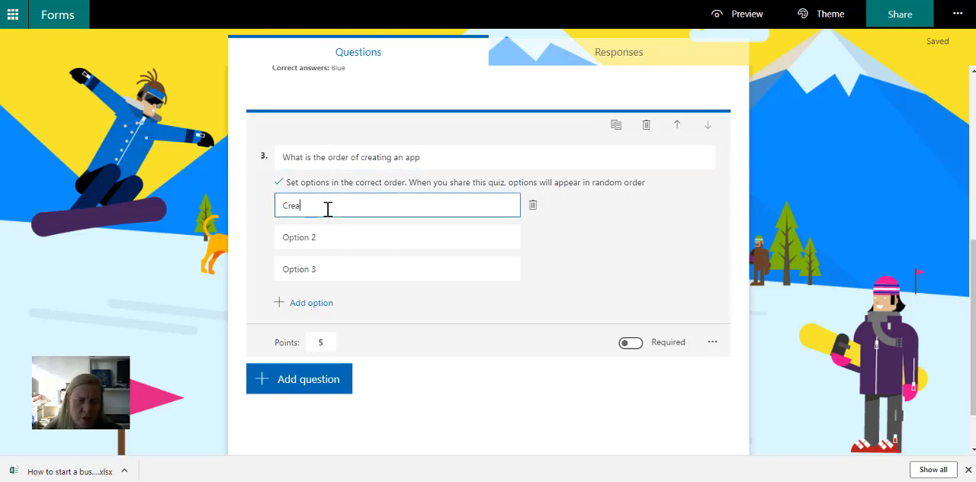
pyautogui.write('te App')
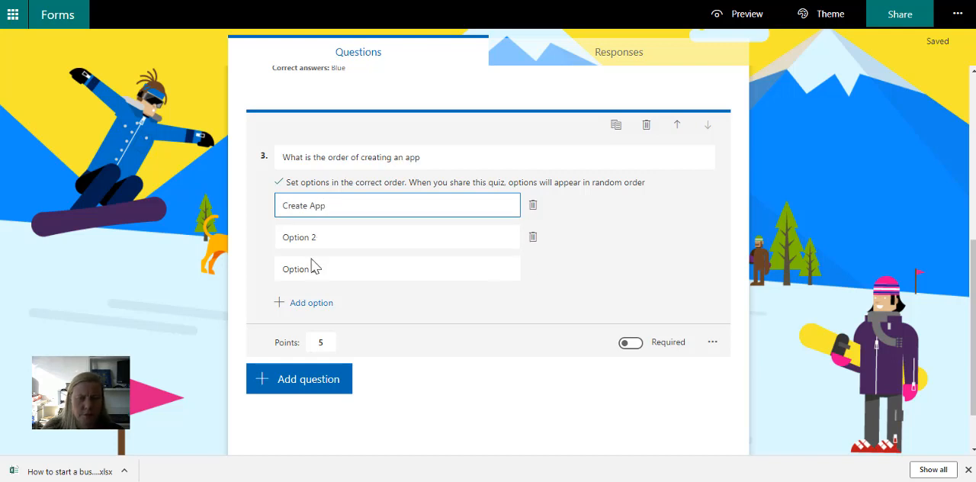
pyautogui.click(303, 238)
pyautogui.write('Set Permissions')
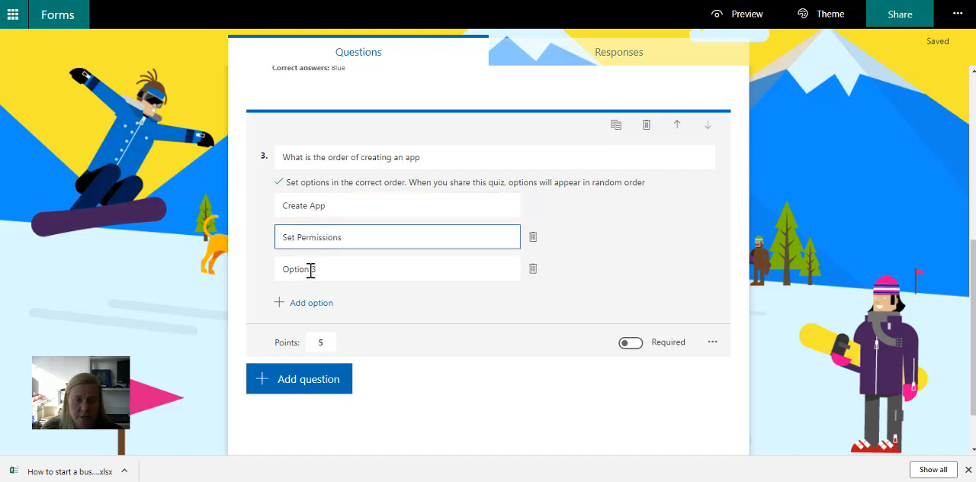
pyautogui.click(309, 268)
pyautogui.write('Add Co')
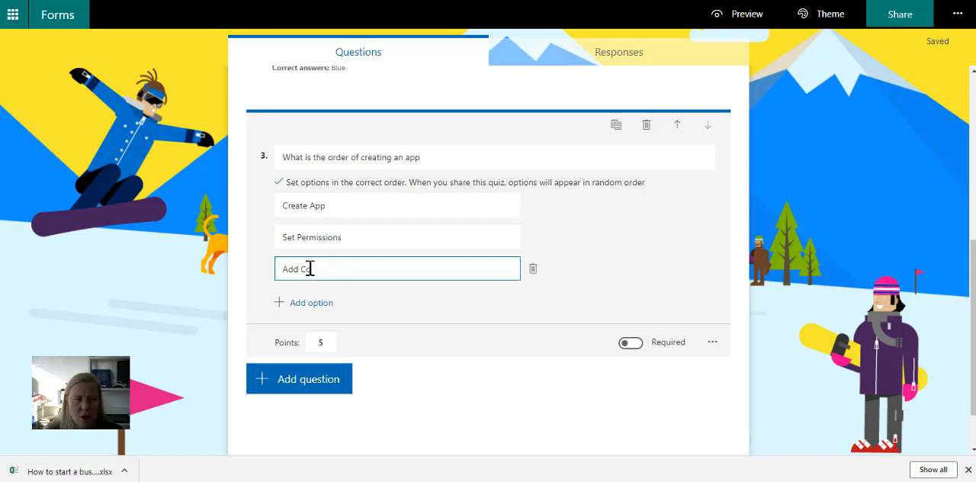
pyautogui.write('lumns')
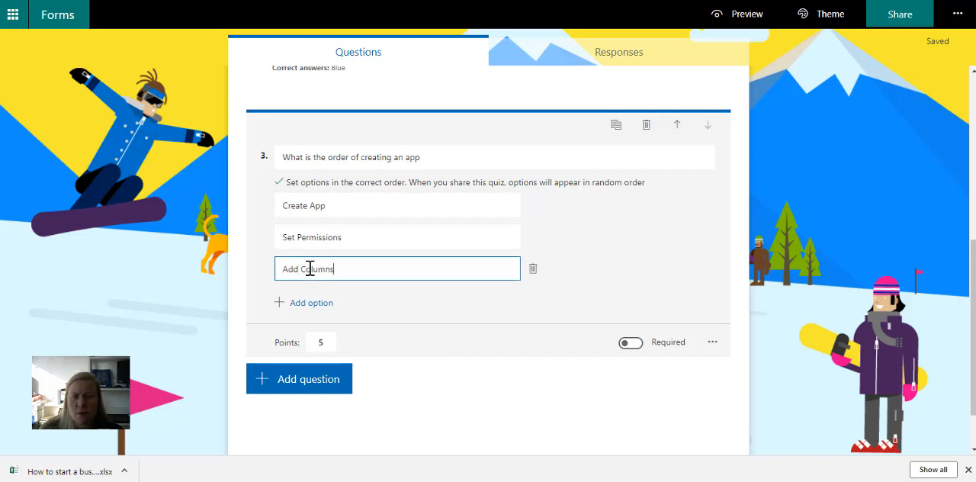
# - Add a choice question reading "How many blocks does the Hero Web Part have by default"
pyautogui.click(328, 385)
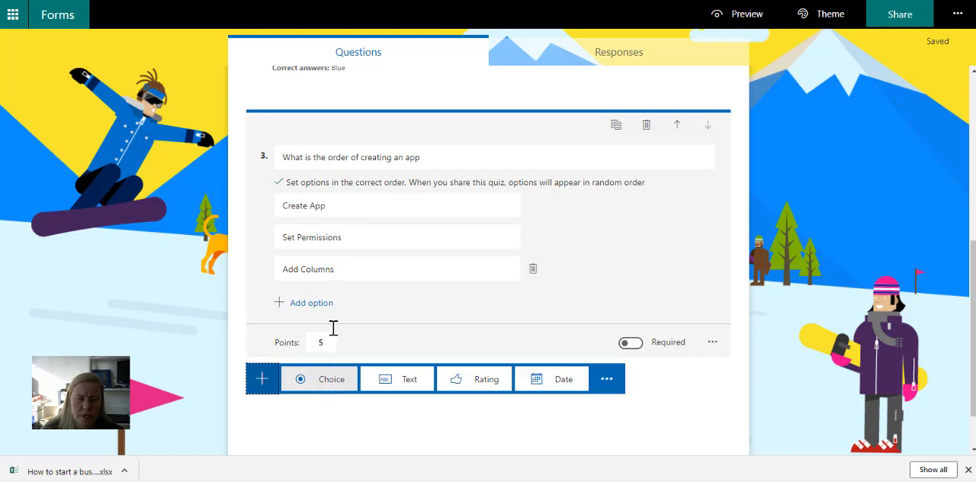
pyautogui.click(604, 381)
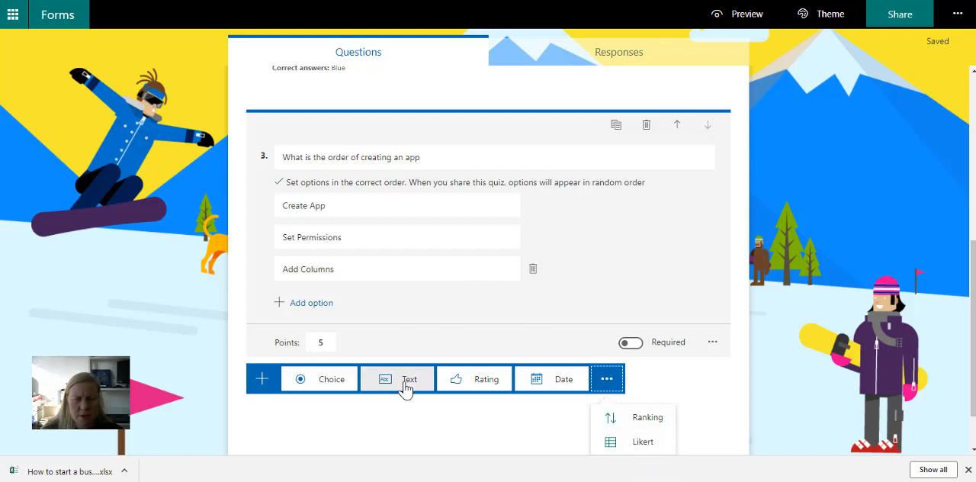
pyautogui.click(323, 383)
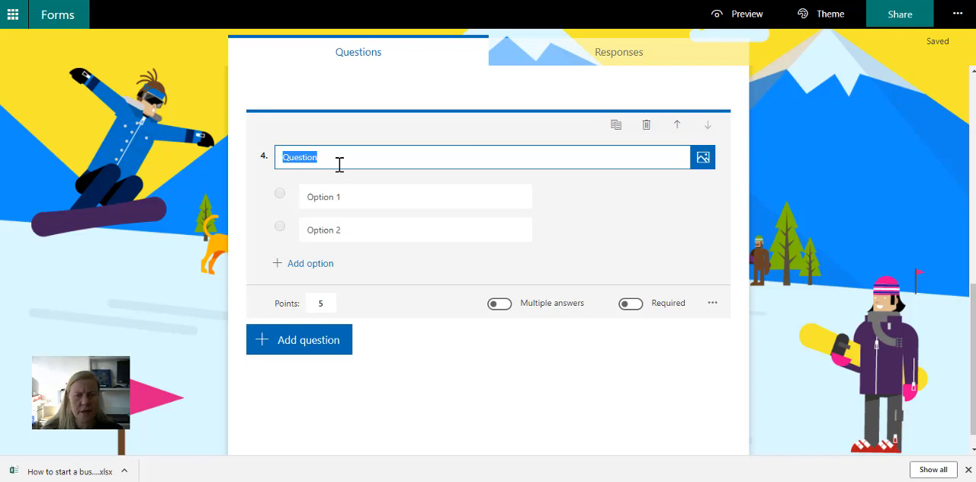
pyautogui.click(338, 164)
pyautogui.click(313, 157)
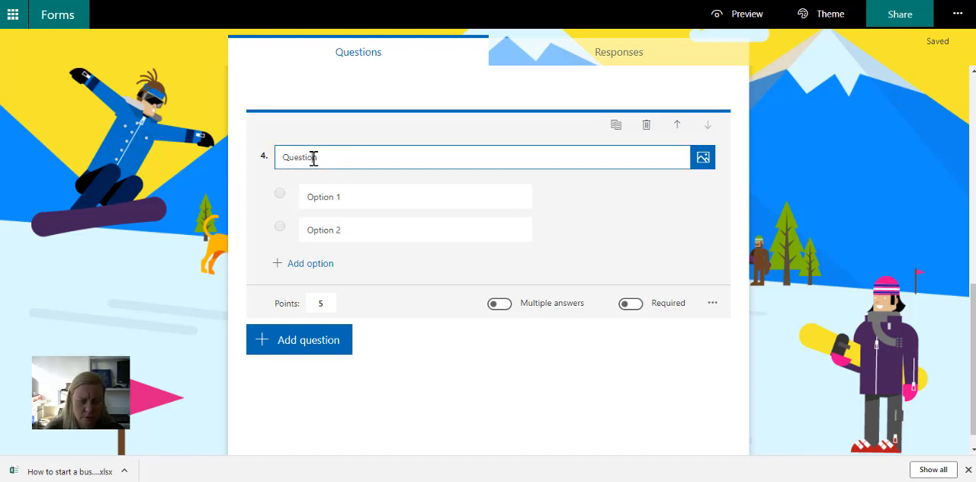
pyautogui.doubleClick(314, 158)
pyautogui.write('Hon')
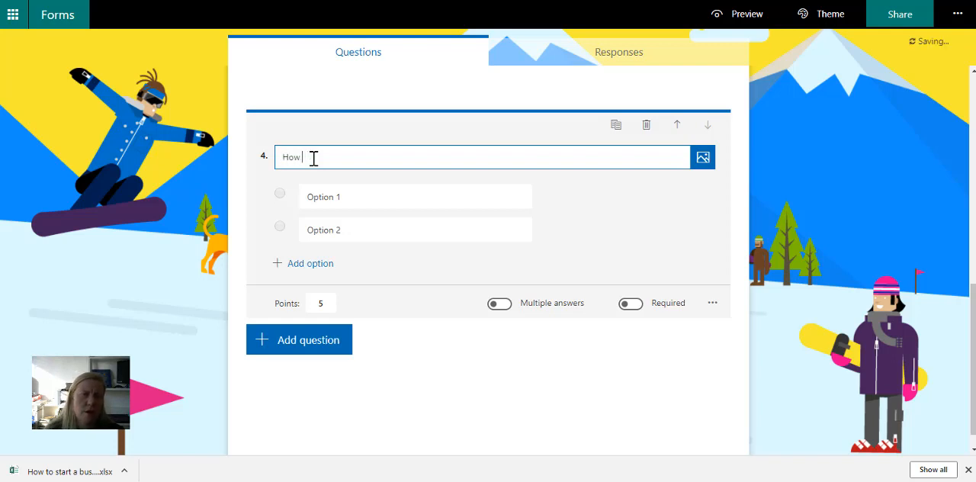
pyautogui.write(' many blocks doe')
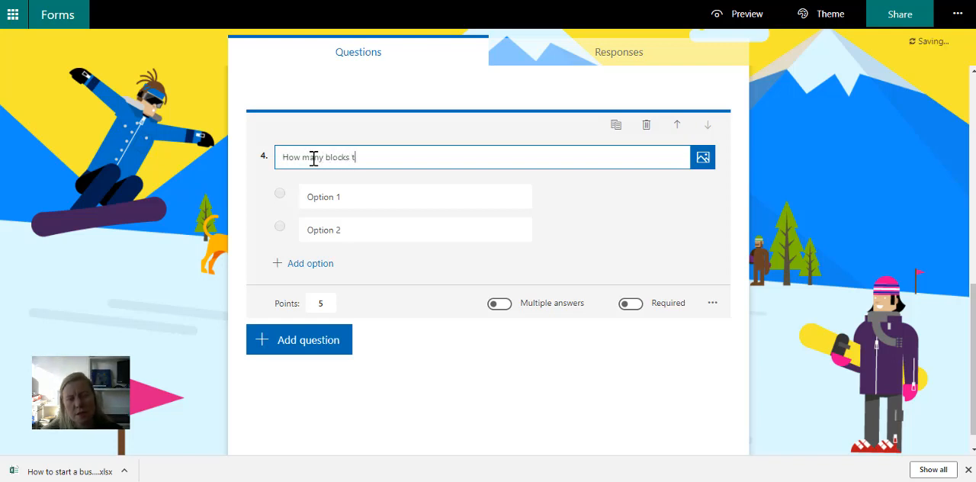
pyautogui.write('s the Hero ')
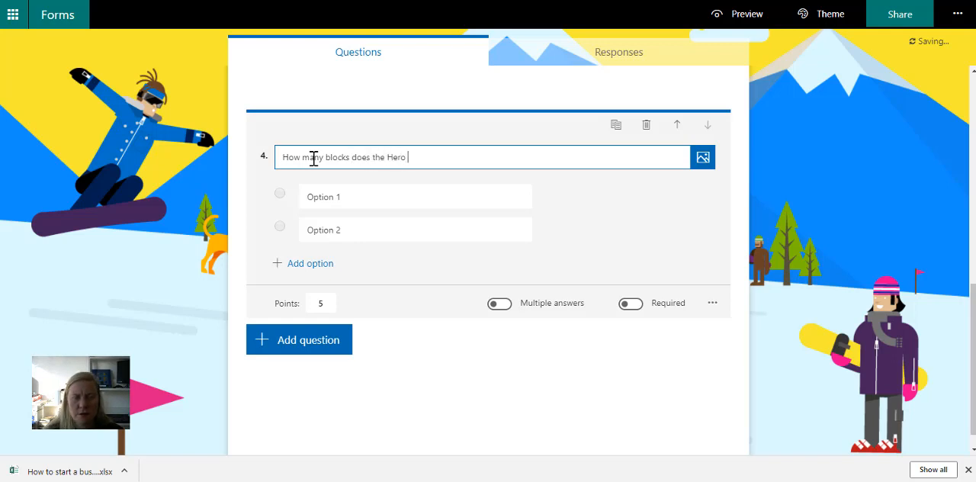
pyautogui.write('Web Part have by default')
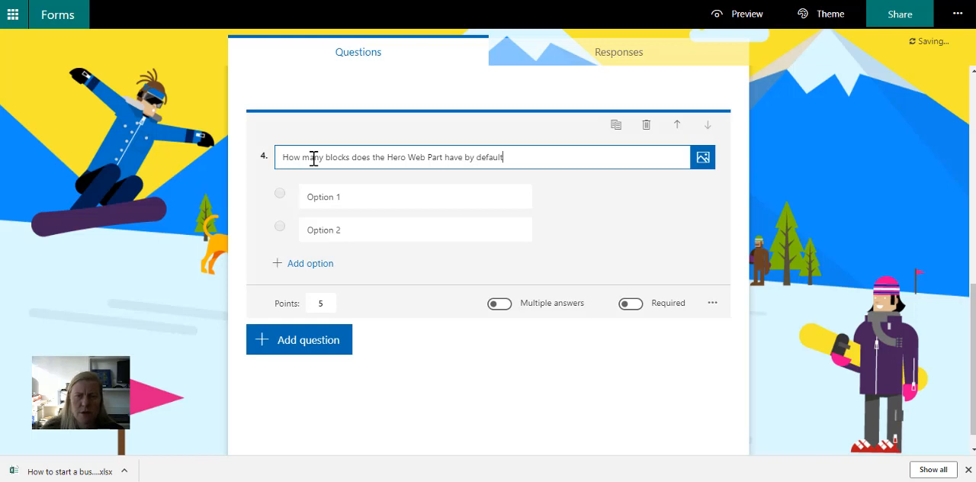
# - Give question 4 the answer options 3, 5 and 4, and mark 5 as the correct answer
pyautogui.click(331, 199)
pyautogui.write('3')
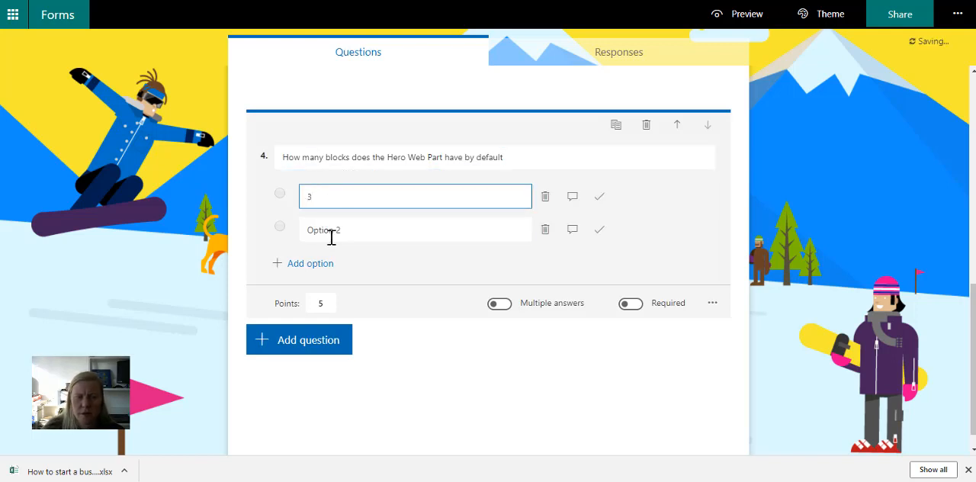
pyautogui.click(331, 230)
pyautogui.write('5')
pyautogui.click(320, 263)
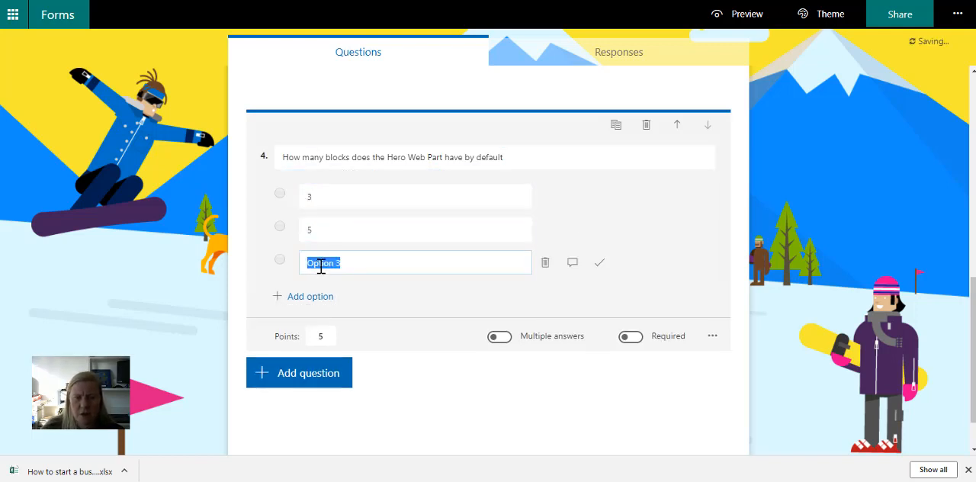
pyautogui.write('4')
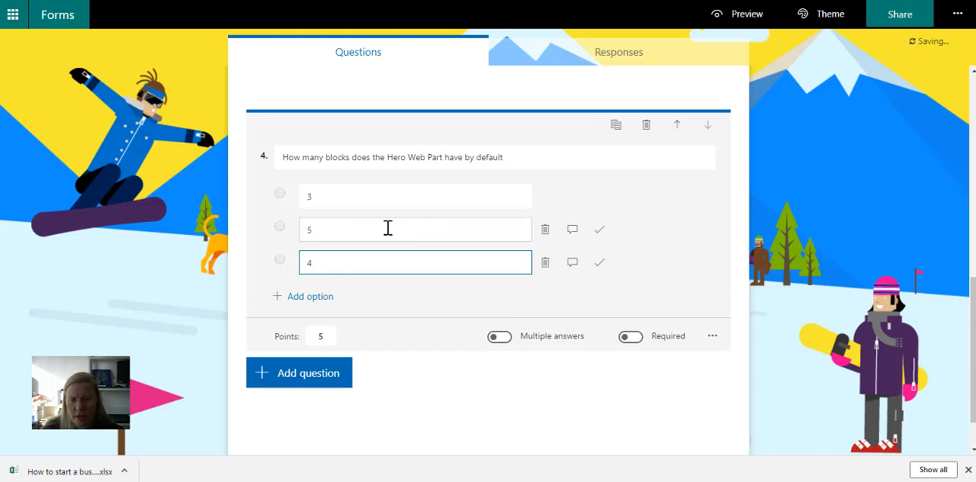
pyautogui.click(600, 233)
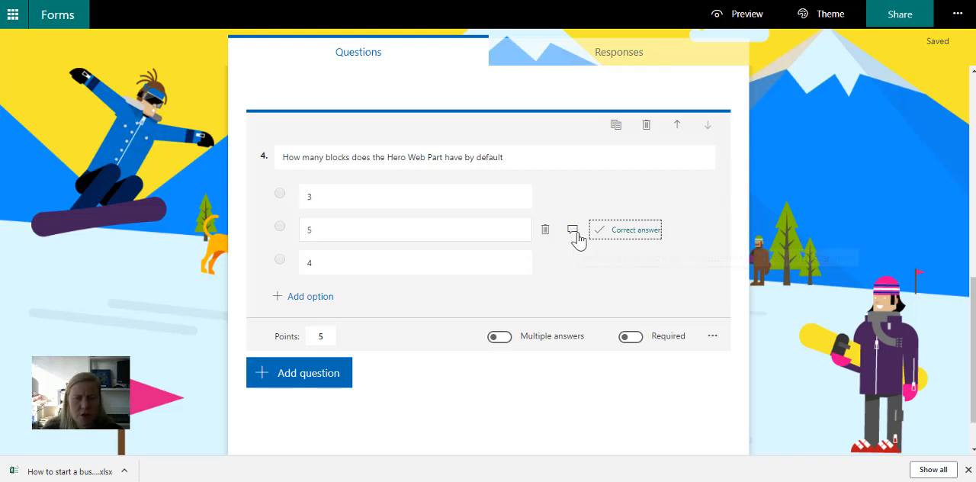
pyautogui.click(423, 400)
# - Add a choice question reading "Select the statements that are true" after question 4
pyautogui.scroll(5, 425, 402)
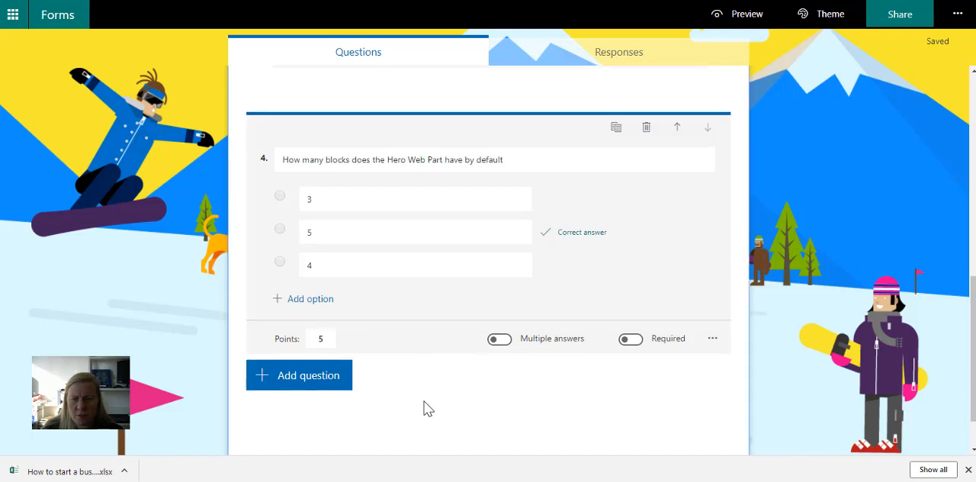
pyautogui.scroll(-6, 425, 402)
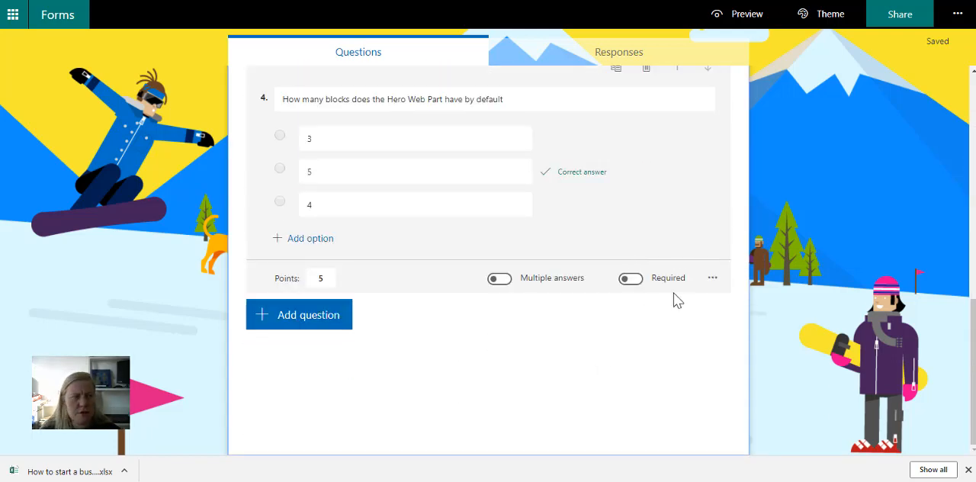
pyautogui.scroll(10, 507, 361)
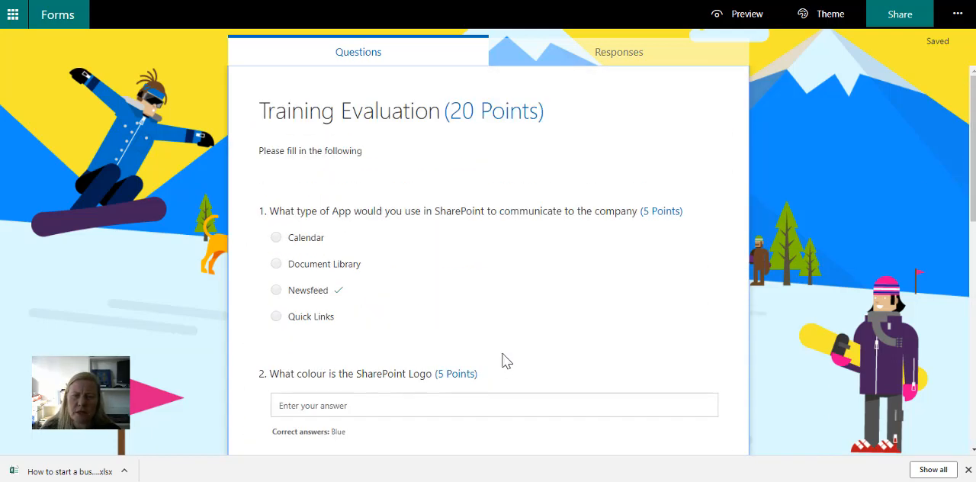
pyautogui.scroll(-5, 507, 361)
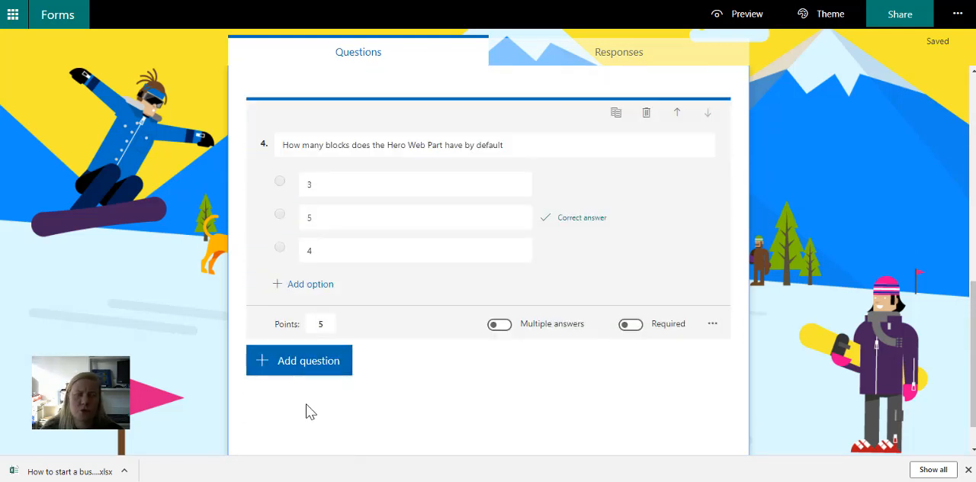
pyautogui.click(308, 359)
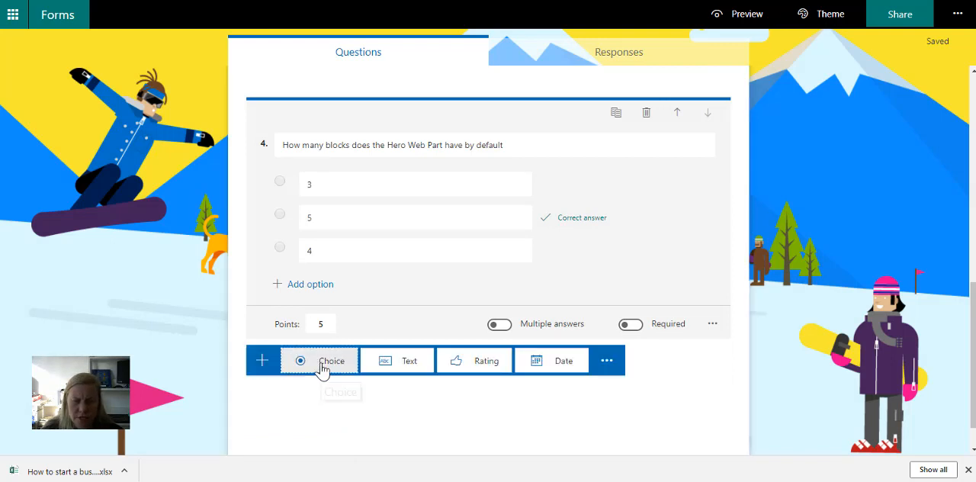
pyautogui.click(318, 367)
pyautogui.write('Select the state')
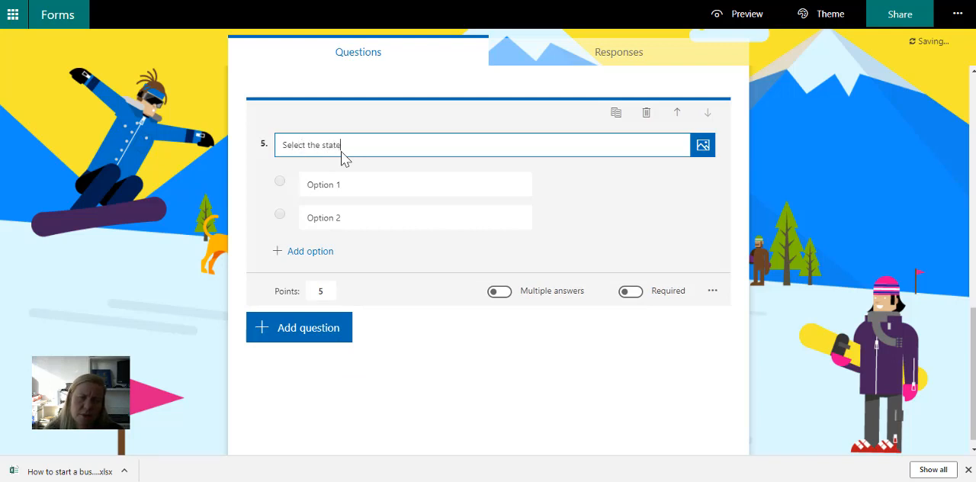
pyautogui.write('ments that are t')
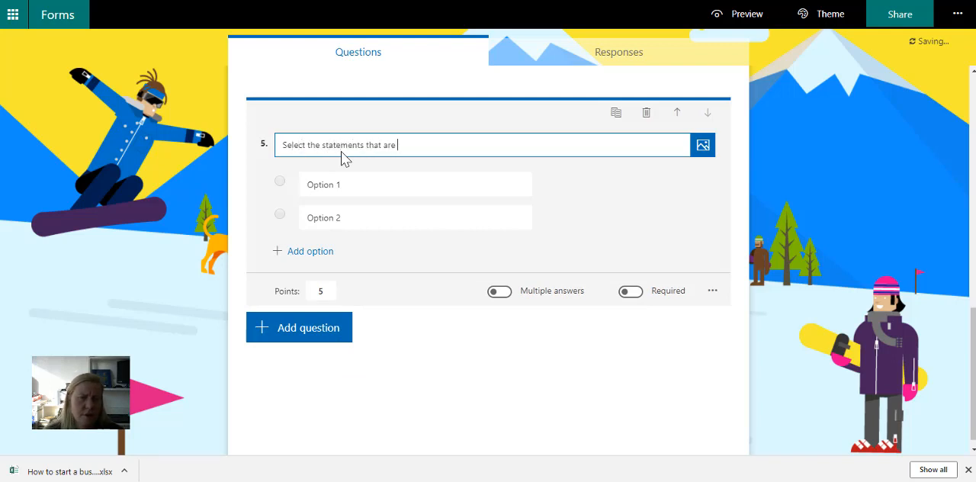
pyautogui.write('rue')
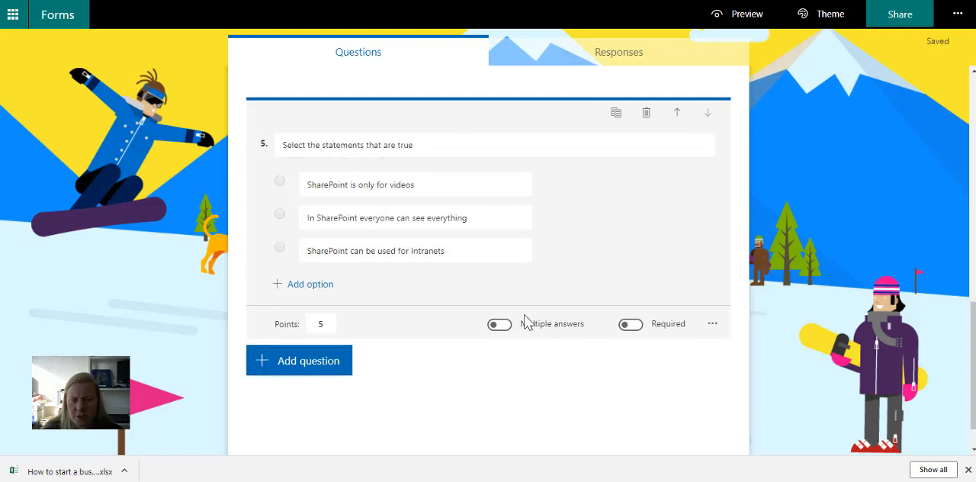
# - Allow multiple answers for question 5 and mark "SharePoint can be used for Intranets" as a correct answer
pyautogui.click(501, 324)
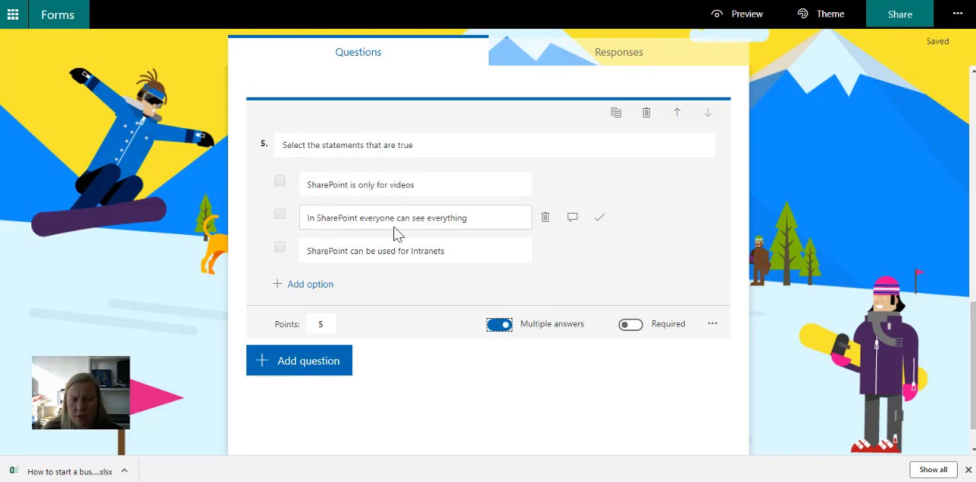
pyautogui.click(600, 251)
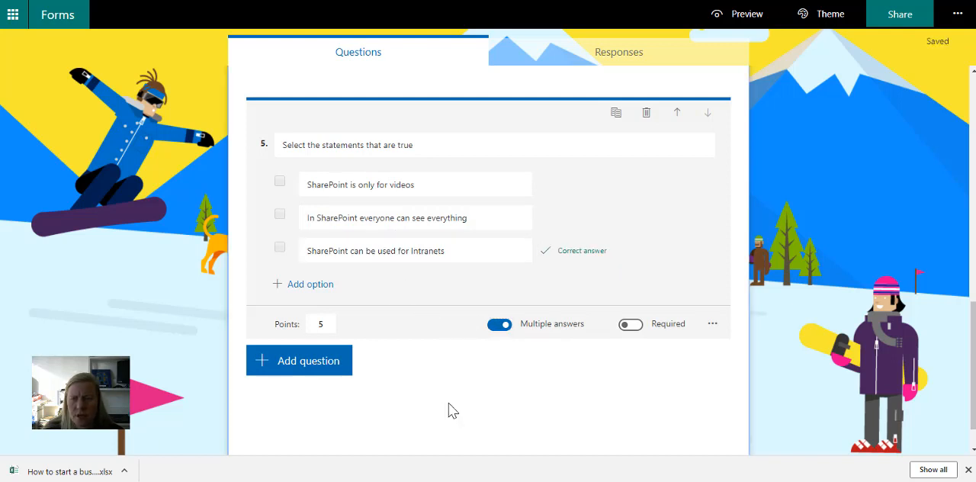
# - Preview the quiz in the computer layout and look through all questions down to the end
pyautogui.scroll(4, 448, 396)
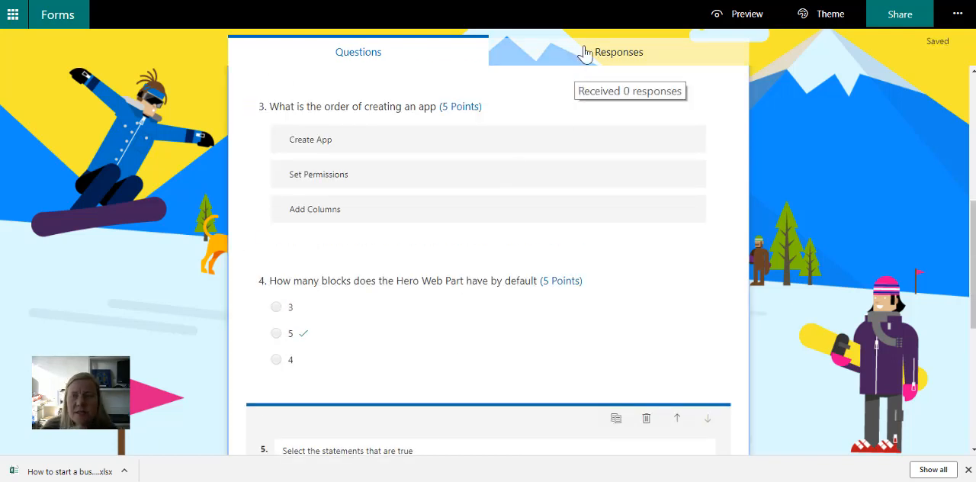
pyautogui.click(748, 15)
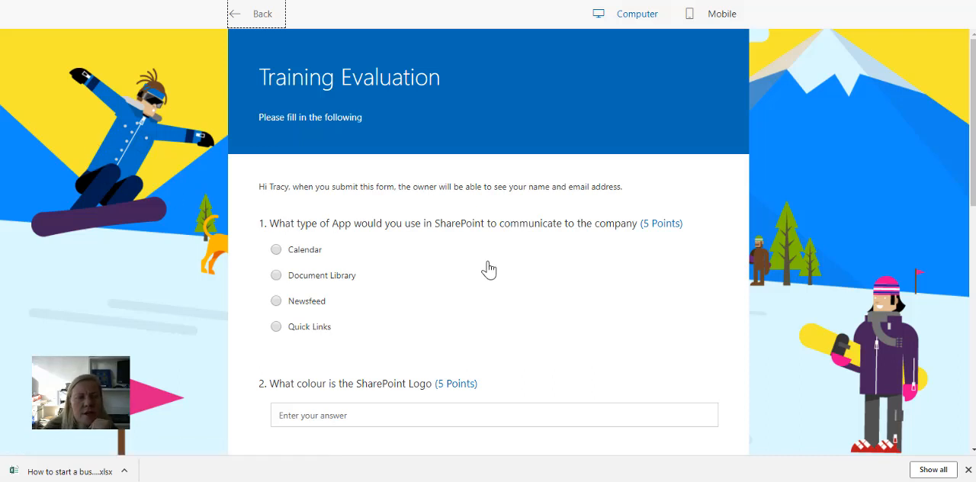
pyautogui.scroll(-3, 488, 329)
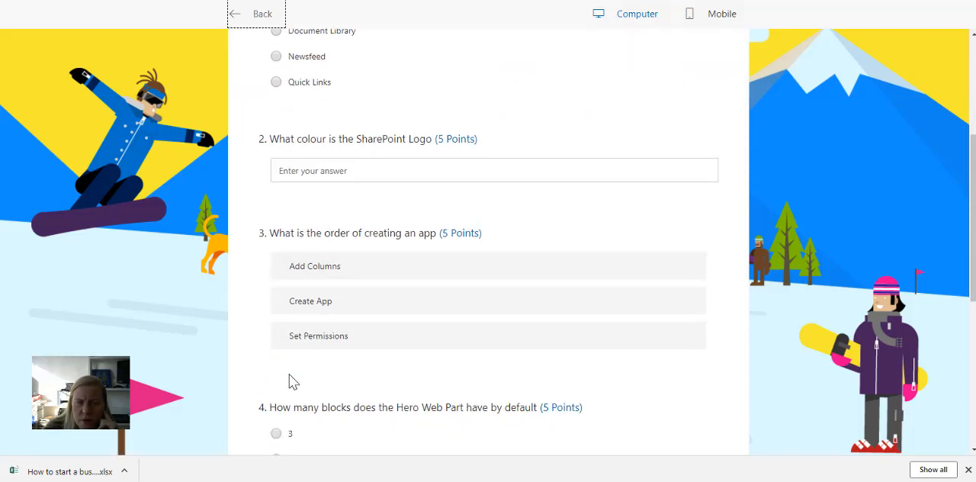
pyautogui.scroll(-2, 290, 372)
pyautogui.scroll(-2, 307, 399)
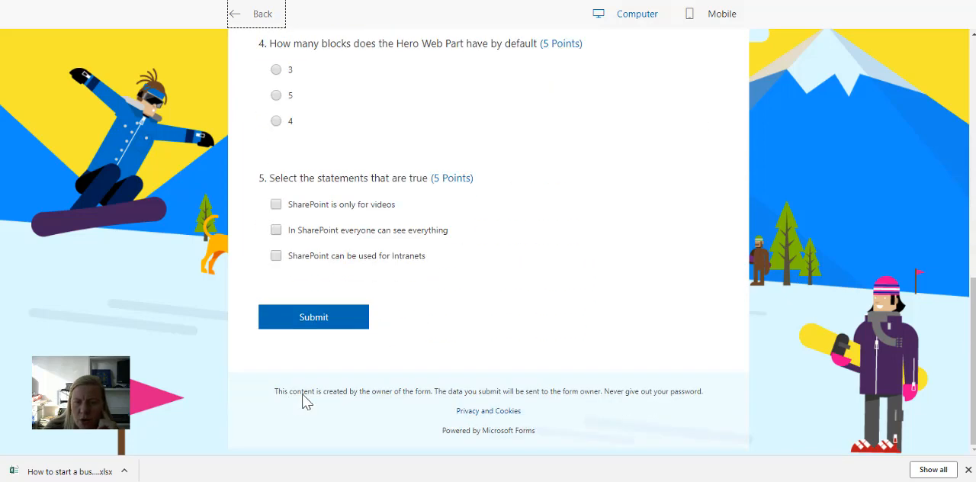
pyautogui.scroll(3, 303, 394)
pyautogui.scroll(1, 358, 320)
pyautogui.scroll(3, 540, 107)
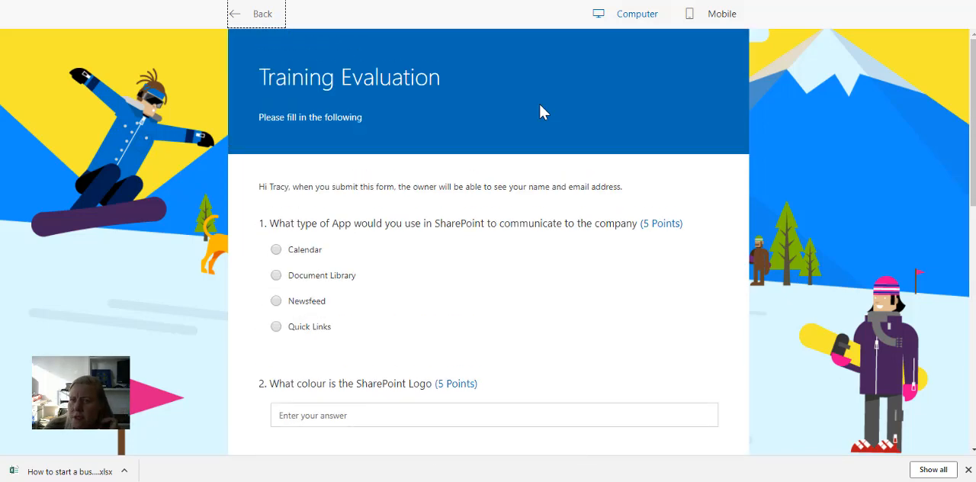
# - Check the quiz in the mobile preview layout, and open the sharing options back in the editor
pyautogui.click(690, 13)
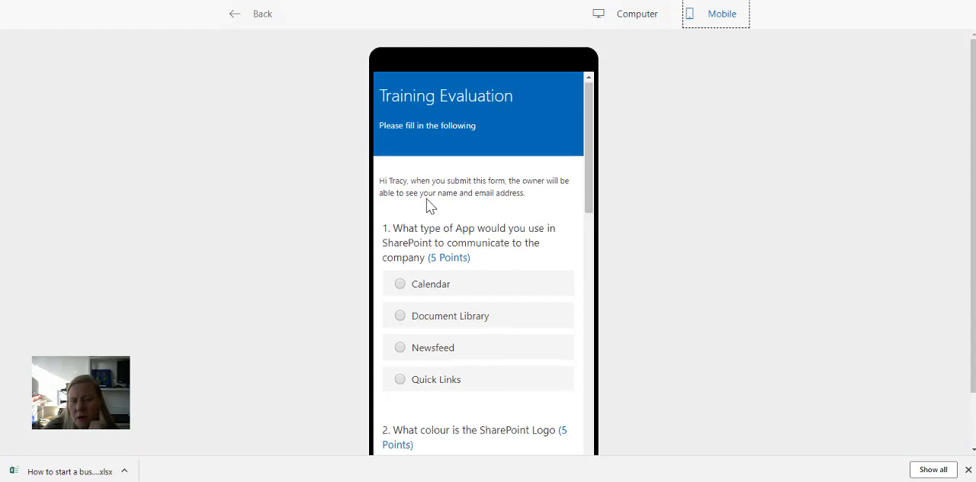
pyautogui.scroll(-10, 426, 202)
pyautogui.scroll(-1, 426, 198)
pyautogui.scroll(10, 426, 198)
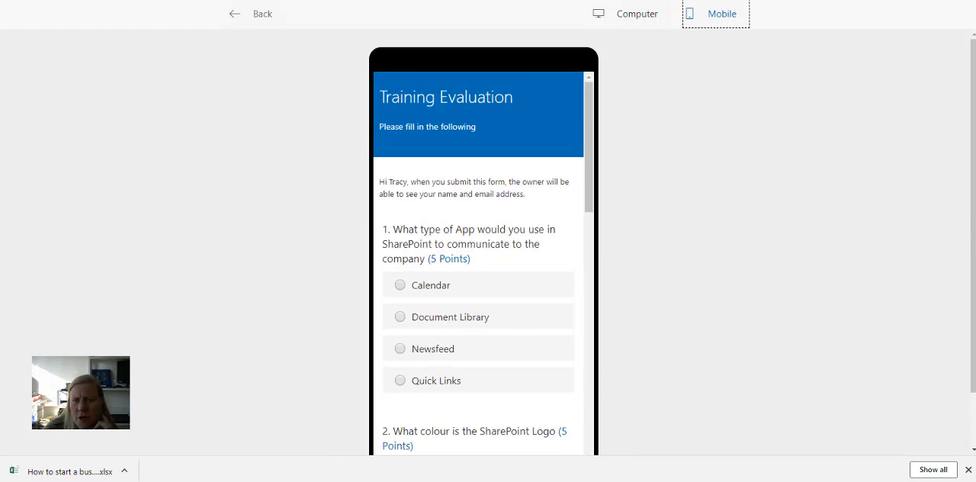
pyautogui.click(262, 16)
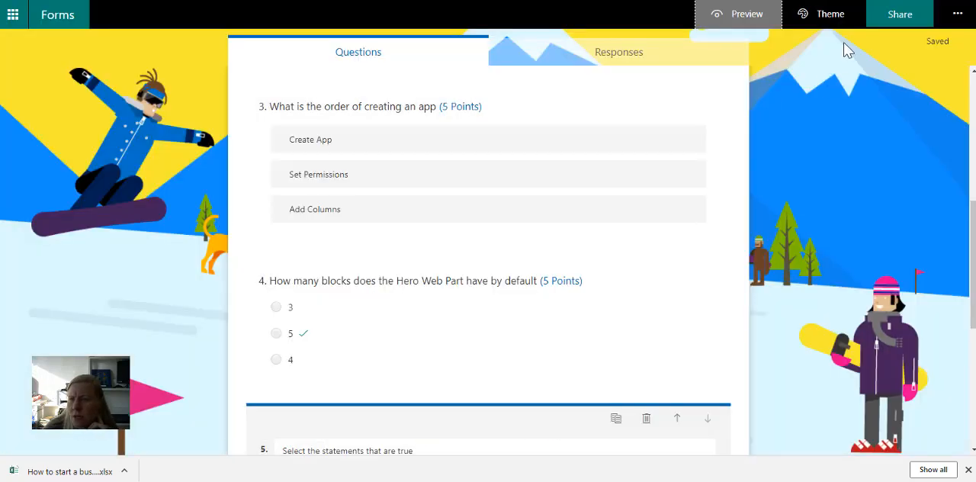
pyautogui.click(904, 20)
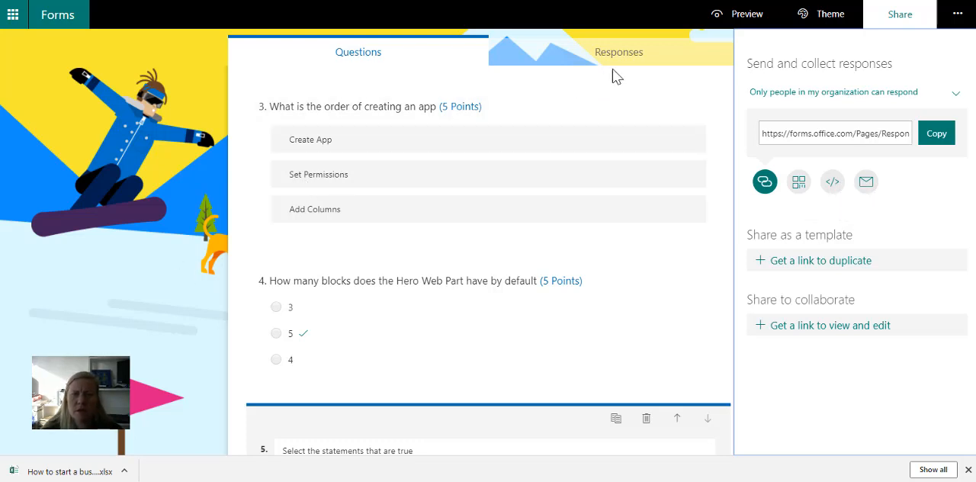
# - Start a test response in the preview, answering question 1 with "Document Library" and question 2 with "Orange"
pyautogui.click(723, 17)
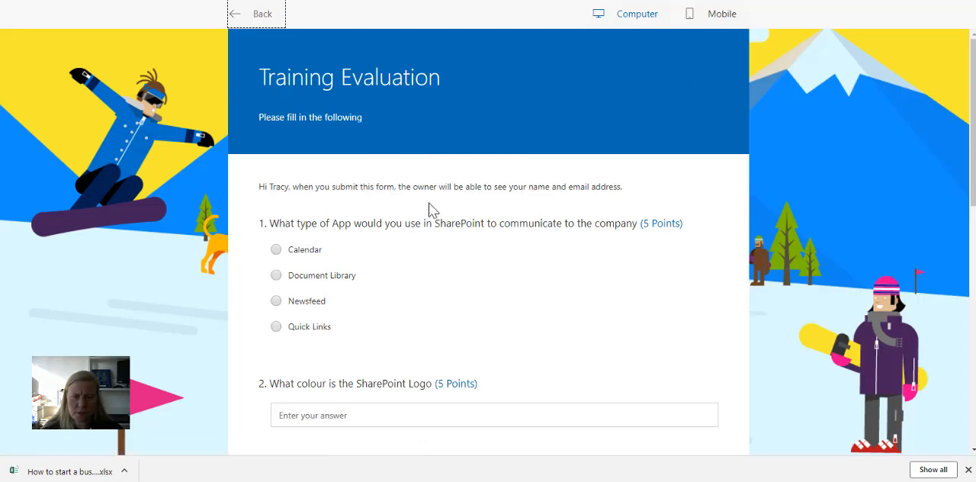
pyautogui.scroll(-1, 374, 244)
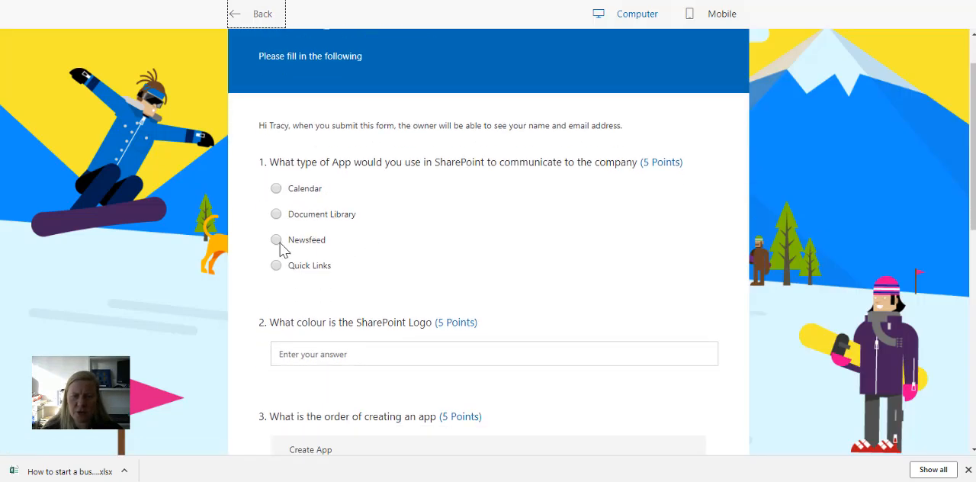
pyautogui.click(277, 215)
pyautogui.scroll(-3, 405, 266)
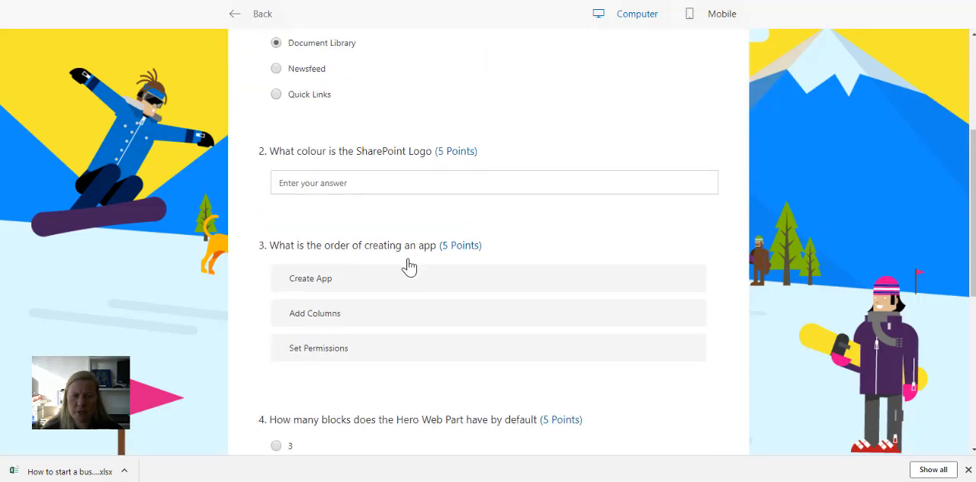
pyautogui.click(364, 170)
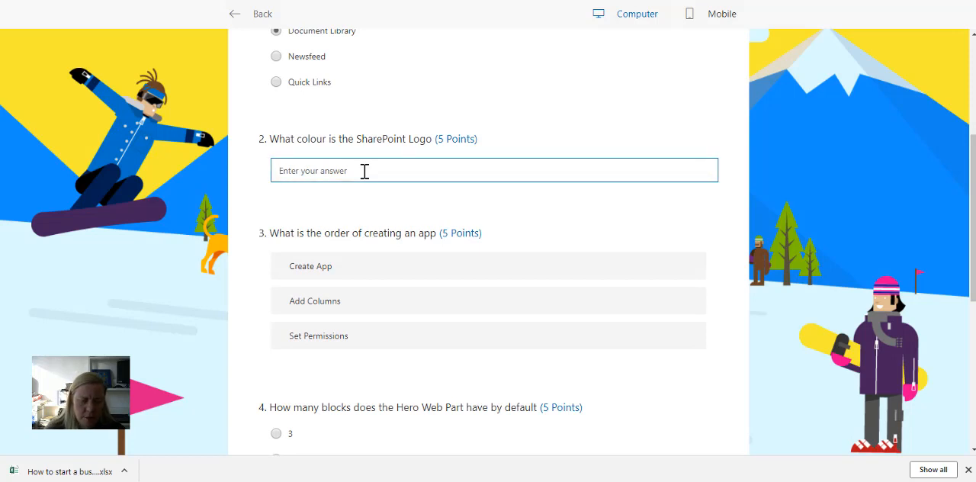
pyautogui.write('Orange')
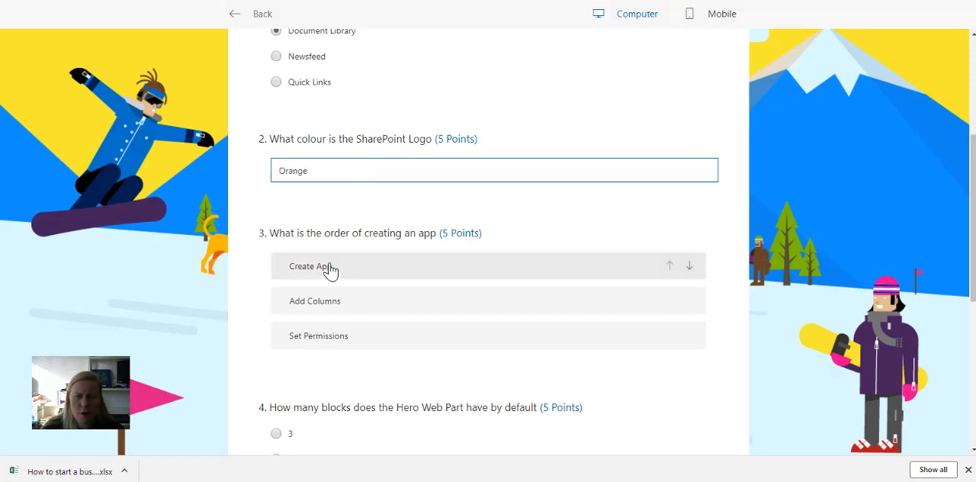
# - Rank the options of question 3 in the order "Add Columns", "Create App", "Set Permissions"
pyautogui.click(689, 266)
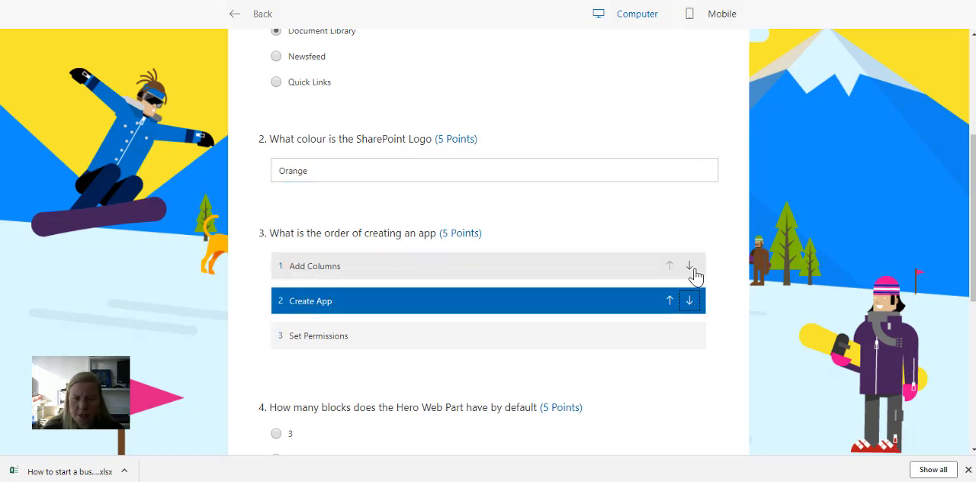
pyautogui.click(693, 336)
pyautogui.scroll(-2, 361, 429)
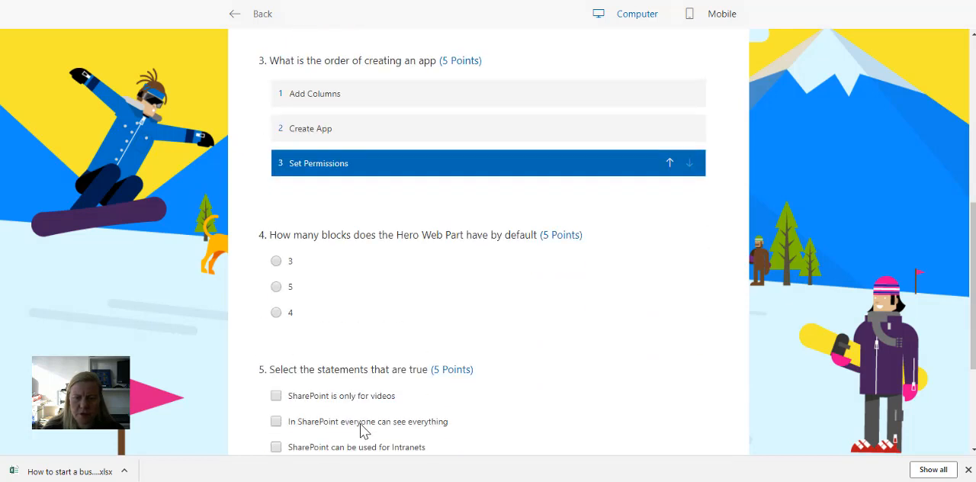
# - Answer question 4 with 3 and question 5 with "SharePoint is only for videos", and submit the test response
pyautogui.click(276, 252)
pyautogui.scroll(-2, 356, 366)
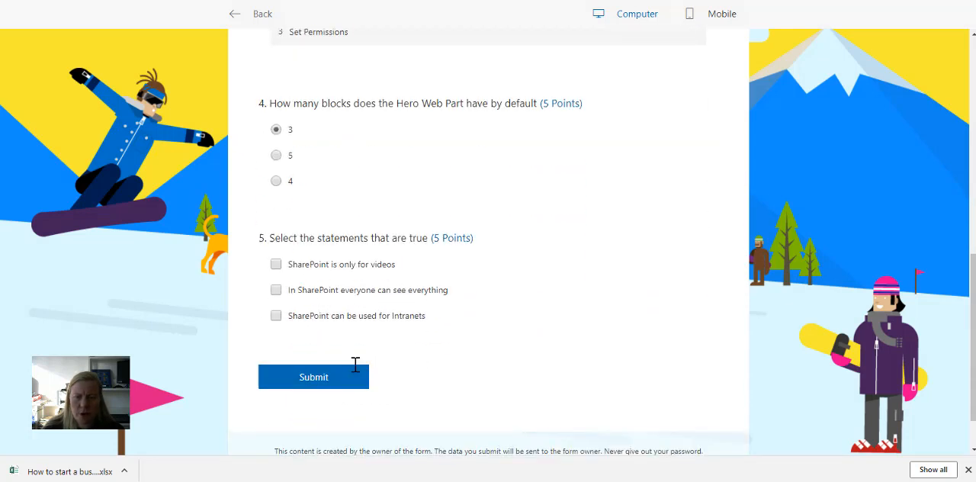
pyautogui.click(328, 373)
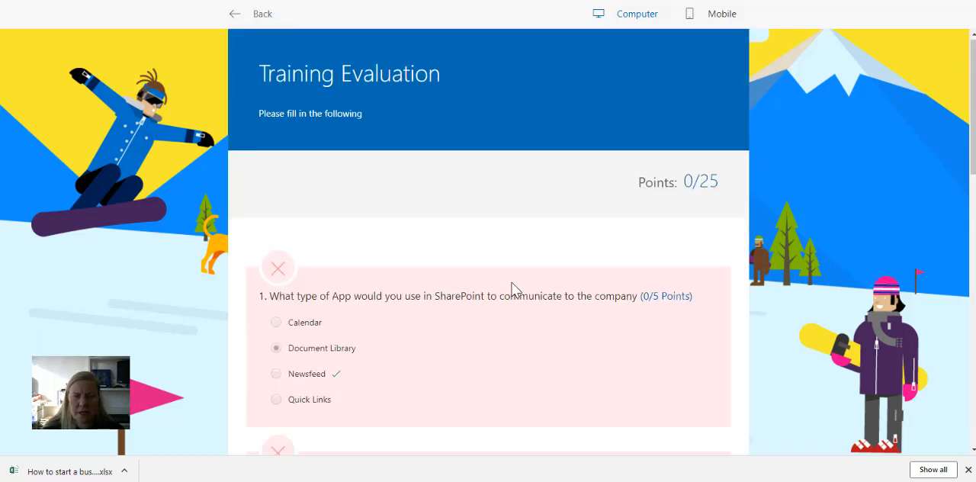
# - Review the score and the marking of each answer in the submitted test response
pyautogui.scroll(-2, 515, 288)
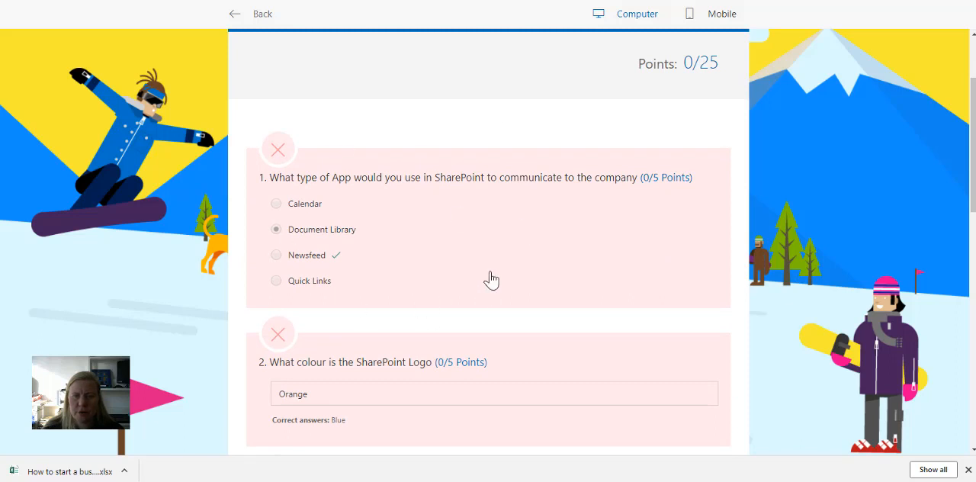
pyautogui.scroll(-6, 491, 281)
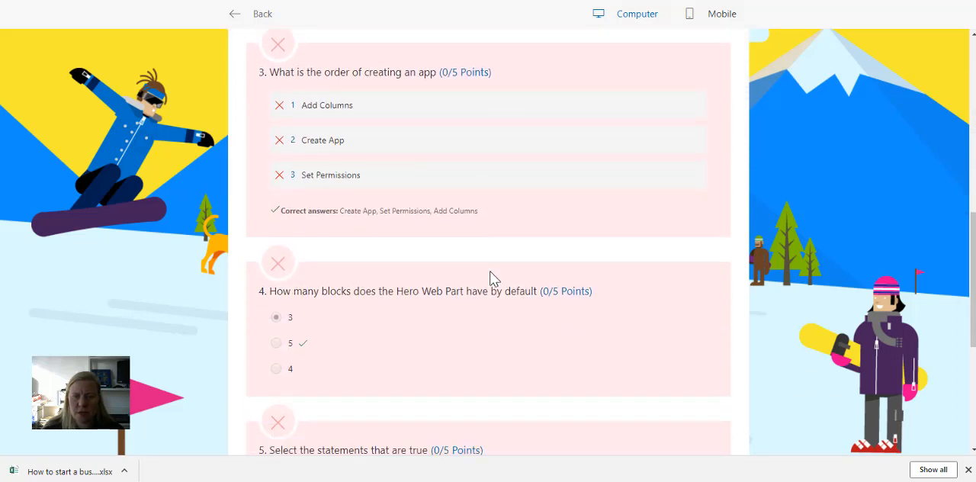
pyautogui.scroll(-4, 490, 279)
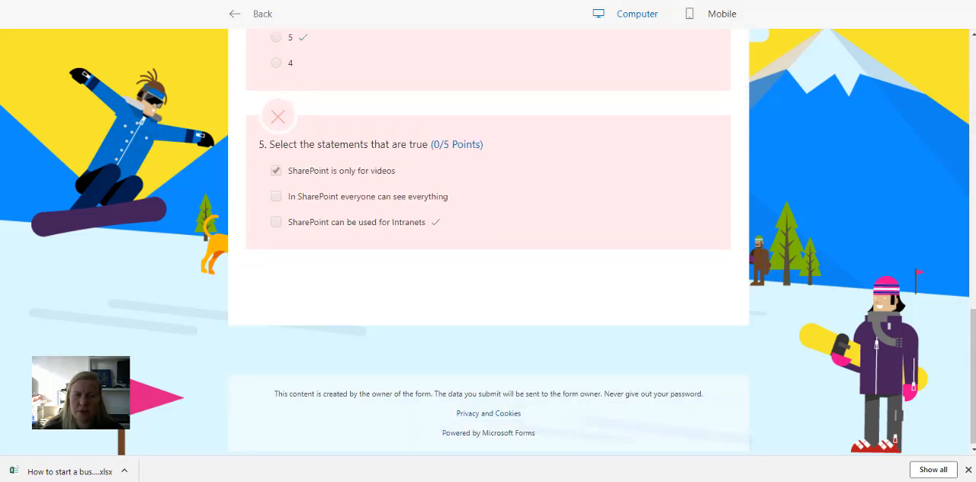